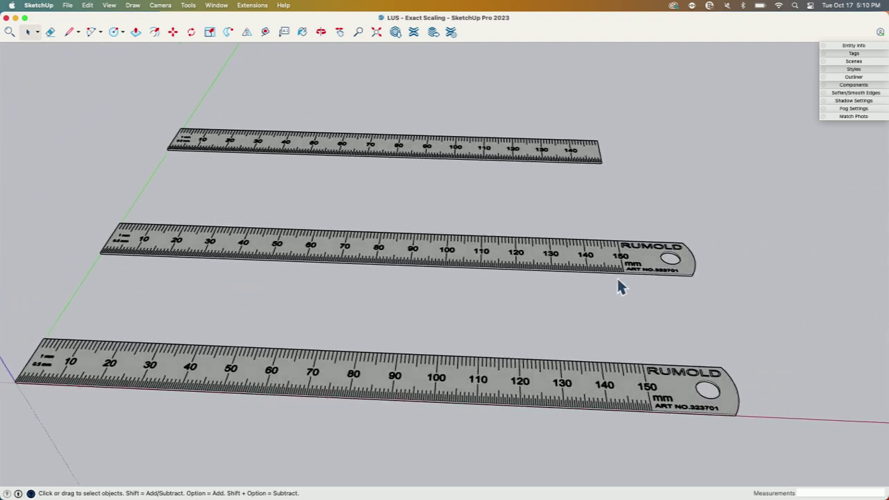
Examine the three rulers from several angles and compare their size with the human figure at the origin.
{"action": "scroll", "coordinate": [620, 286], "scroll_direction": "up", "scroll_amount": 5}
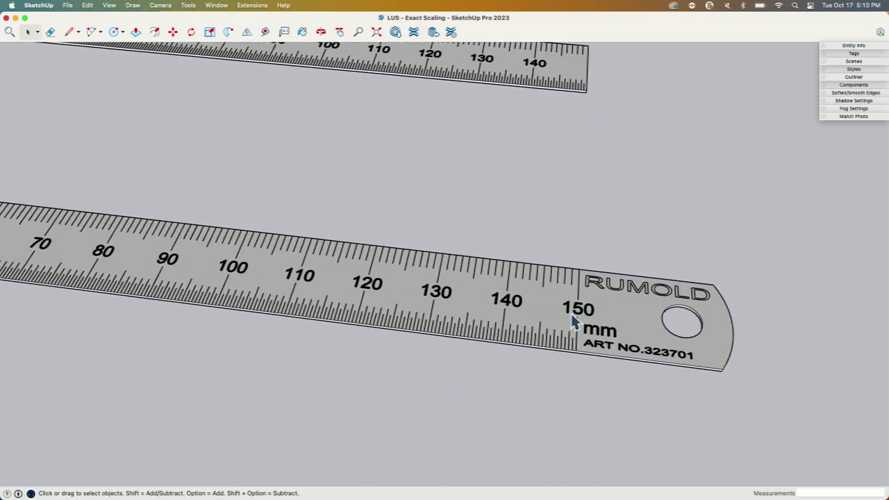
{"action": "scroll", "coordinate": [582, 323], "scroll_direction": "down", "scroll_amount": 2}
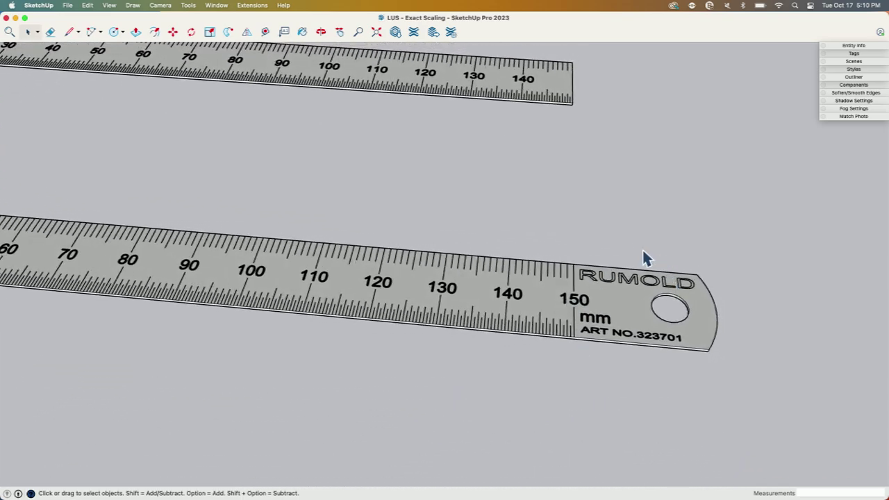
{"action": "key", "text": "Page_Down"}
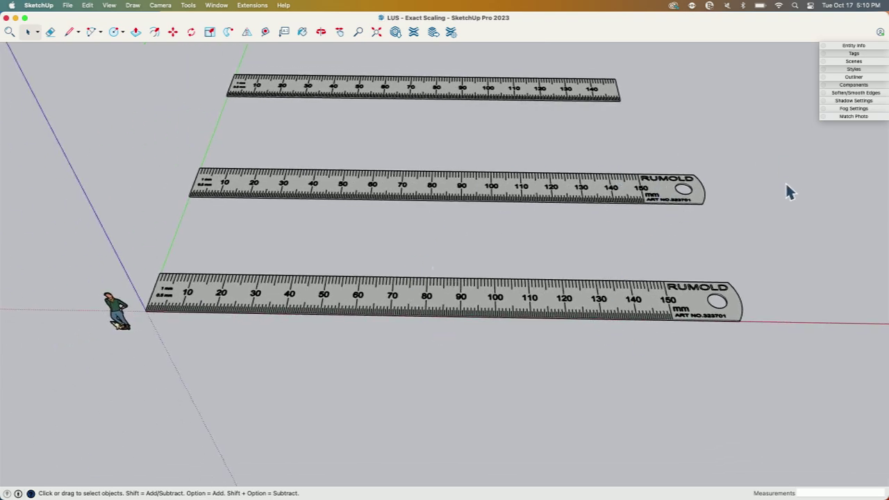
{"action": "middle_click_drag", "start_coordinate": [443, 137], "coordinate": [389, 261]}
{"action": "scroll", "coordinate": [263, 237], "scroll_direction": "up", "scroll_amount": 3}
{"action": "scroll", "coordinate": [263, 237], "scroll_direction": "up", "scroll_amount": 2}
{"action": "scroll", "coordinate": [272, 278], "scroll_direction": "down", "scroll_amount": 5}
{"action": "scroll", "coordinate": [388, 255], "scroll_direction": "down", "scroll_amount": 7}
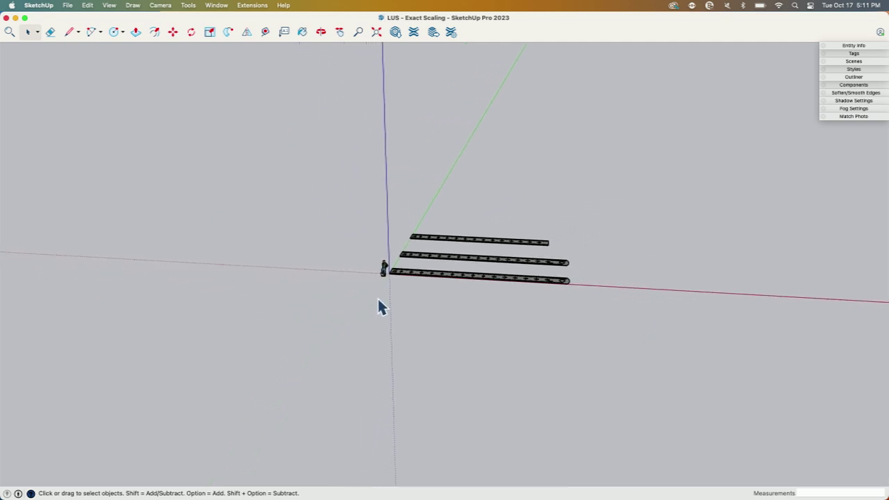
{"action": "middle_click_drag", "start_coordinate": [377, 300], "coordinate": [321, 317]}
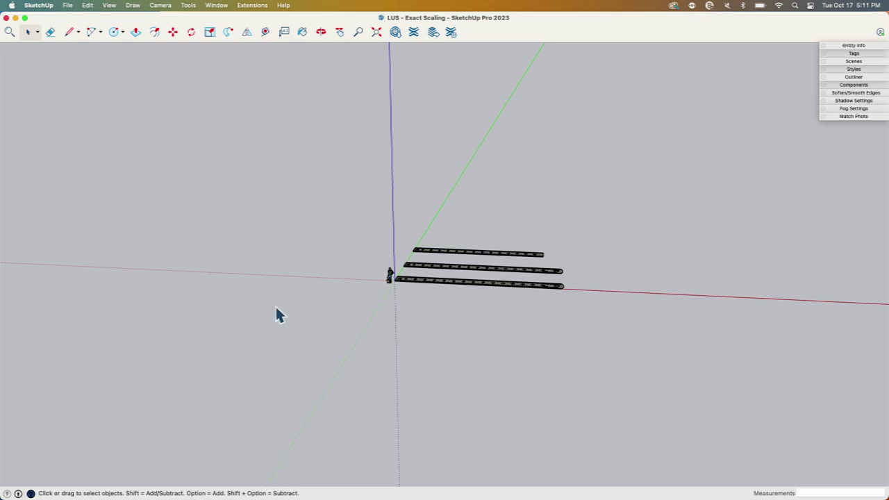
{"action": "middle_click_drag", "start_coordinate": [462, 359], "coordinate": [448, 292]}
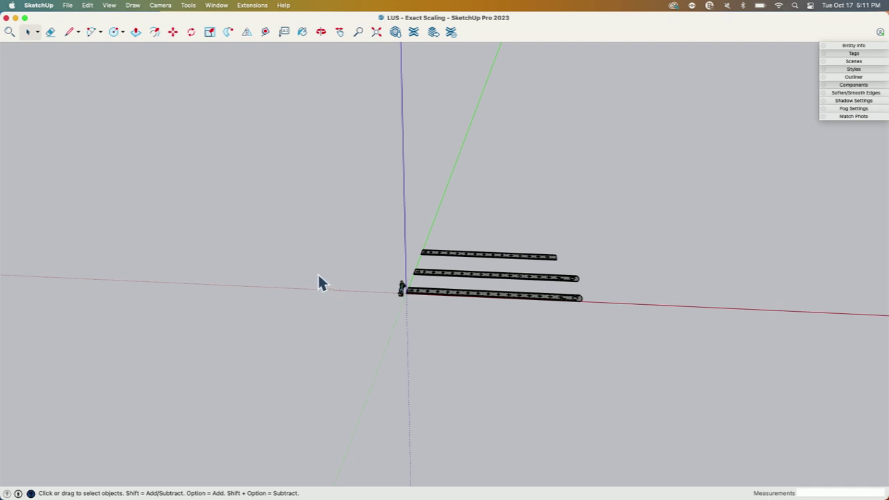
{"action": "middle_click_drag", "start_coordinate": [331, 277], "coordinate": [386, 271]}
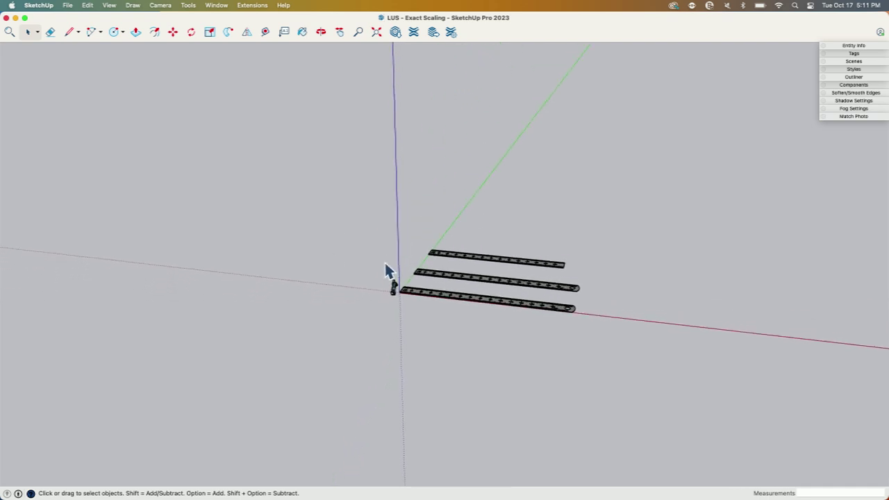
{"action": "scroll", "coordinate": [386, 266], "scroll_direction": "up", "scroll_amount": 3}
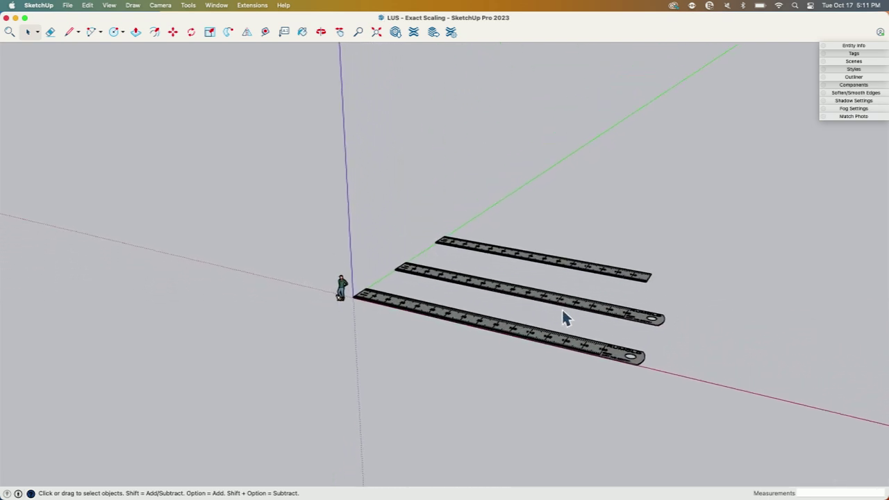
{"action": "scroll", "coordinate": [564, 318], "scroll_direction": "down", "scroll_amount": 1}
{"action": "scroll", "coordinate": [562, 309], "scroll_direction": "up", "scroll_amount": 2}
{"action": "middle_click_drag", "start_coordinate": [561, 309], "coordinate": [477, 300]}
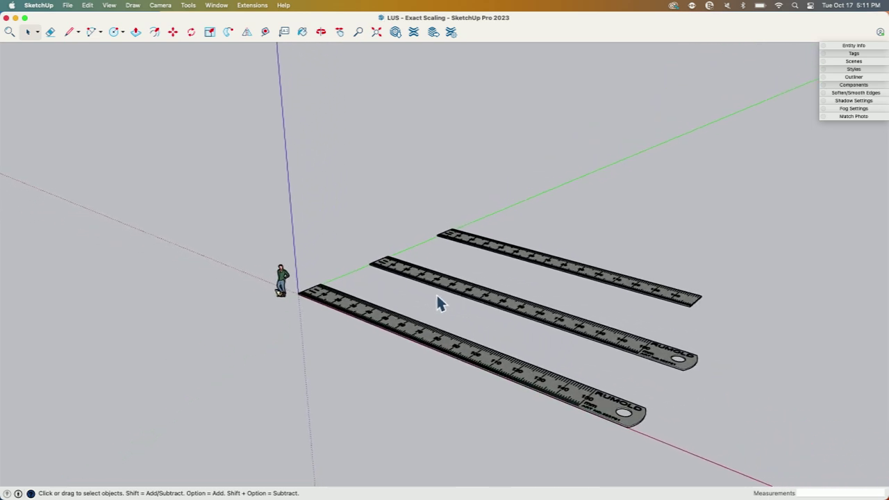
{"action": "middle_click_drag", "start_coordinate": [436, 295], "coordinate": [492, 307]}
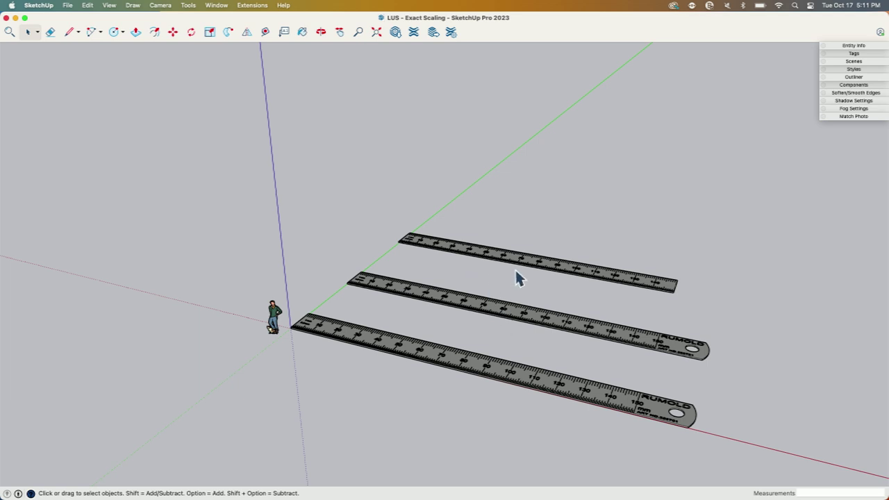
{"action": "middle_click_drag", "start_coordinate": [517, 277], "coordinate": [499, 261]}
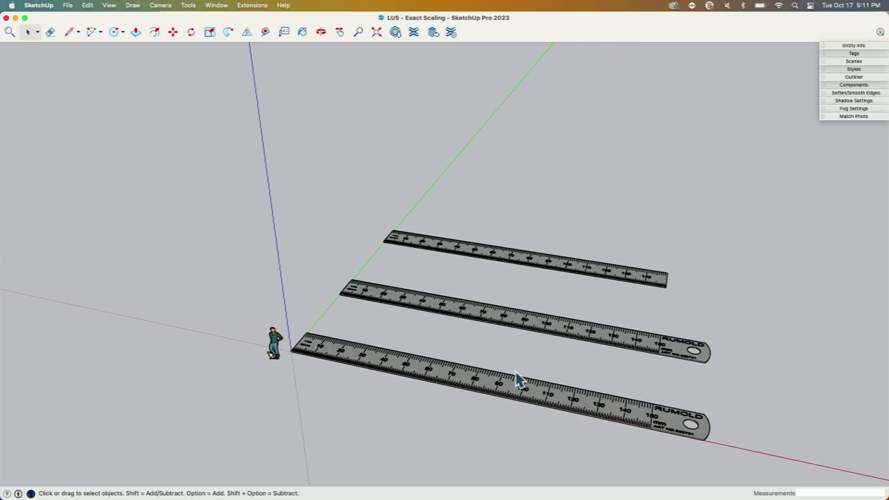
{"action": "middle_click_drag", "start_coordinate": [507, 308], "coordinate": [559, 375]}
Examine the plain ruler without the rounded end, from its first graduation to its squared-off end.
{"action": "scroll", "coordinate": [558, 371], "scroll_direction": "up", "scroll_amount": 5}
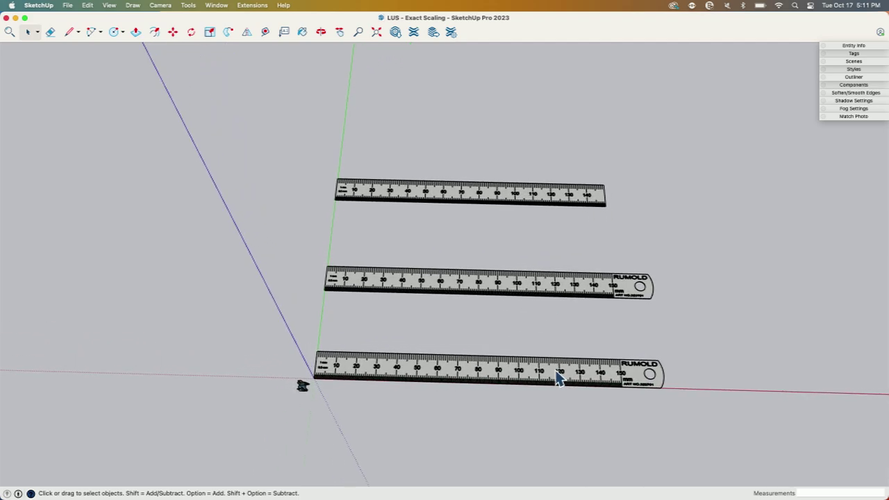
{"action": "scroll", "coordinate": [548, 313], "scroll_direction": "up", "scroll_amount": 4}
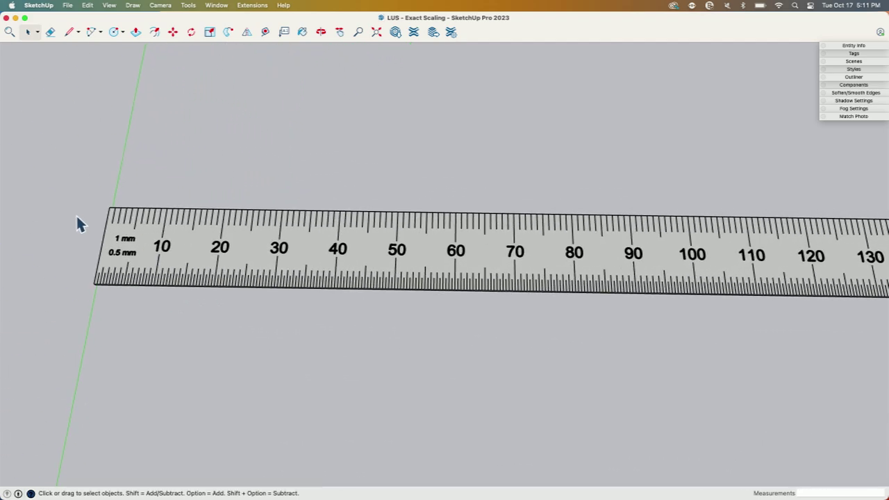
{"action": "scroll", "coordinate": [95, 226], "scroll_direction": "down", "scroll_amount": 1}
{"action": "middle_click_drag", "start_coordinate": [100, 247], "coordinate": [762, 264]}
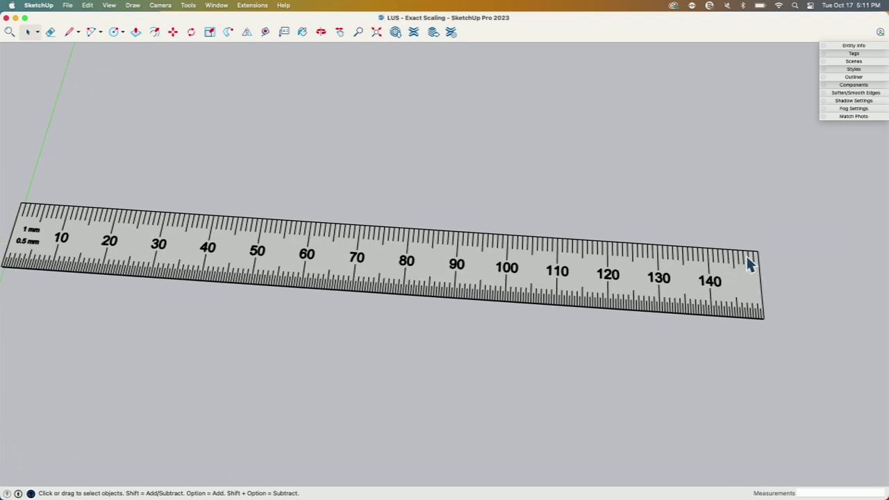
{"action": "middle_click_drag", "start_coordinate": [758, 309], "coordinate": [420, 266]}
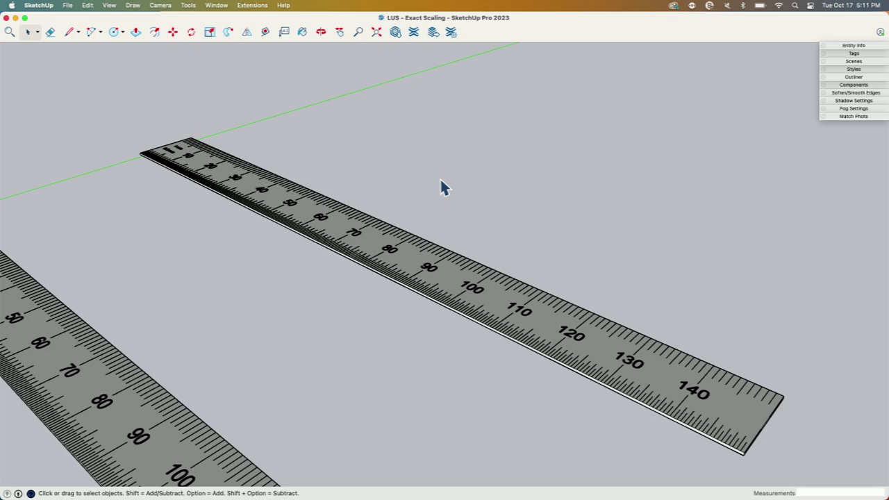
Open the plain ruler for editing, inspect its nested groups of graduations and numerals, and close it.
{"action": "middle_click_drag", "start_coordinate": [439, 179], "coordinate": [454, 275]}
{"action": "left_click", "coordinate": [458, 282]}
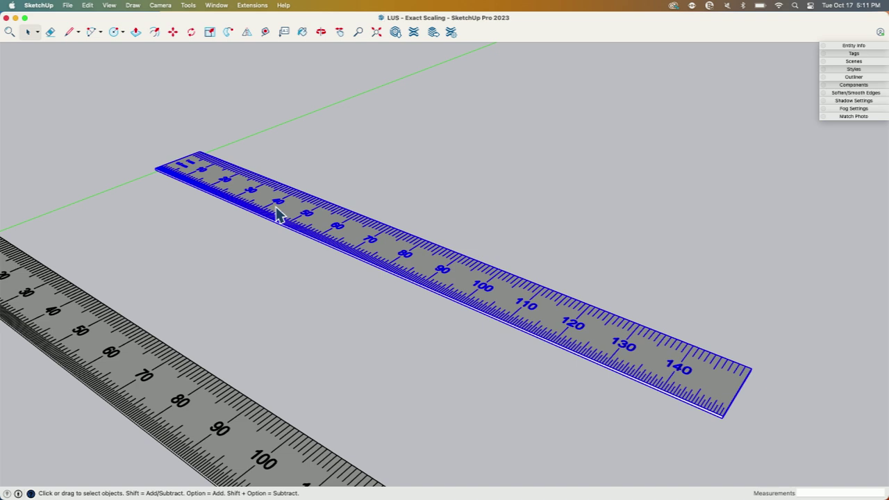
{"action": "double_click", "coordinate": [691, 365]}
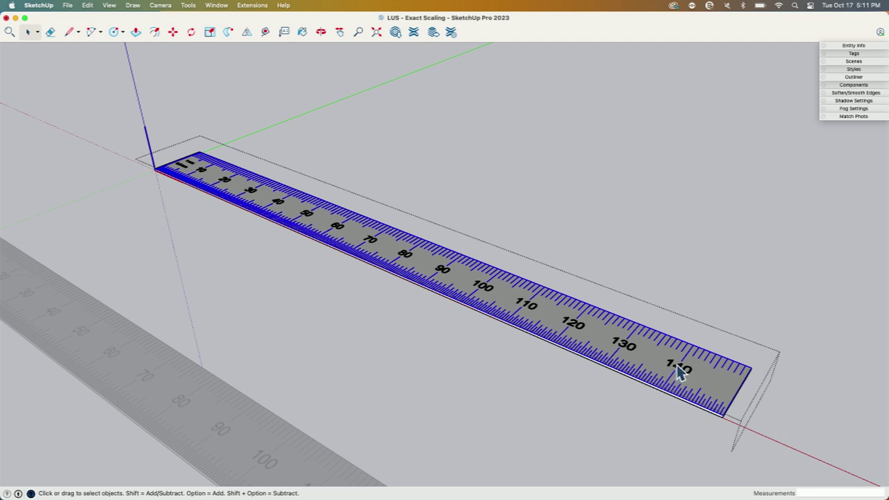
{"action": "left_click", "coordinate": [679, 370]}
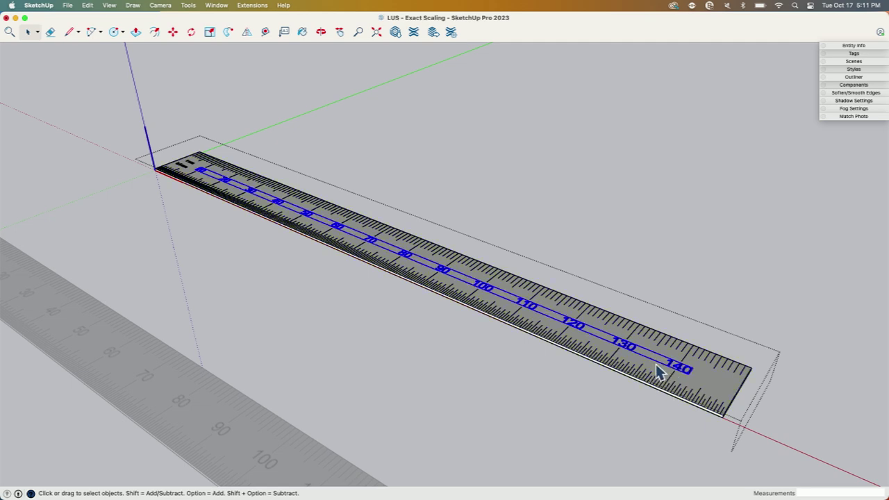
{"action": "left_click", "coordinate": [736, 312]}
Start the Scale tool on the plain ruler and examine its corner and end-face scale grips.
{"action": "middle_click_drag", "start_coordinate": [467, 304], "coordinate": [213, 68]}
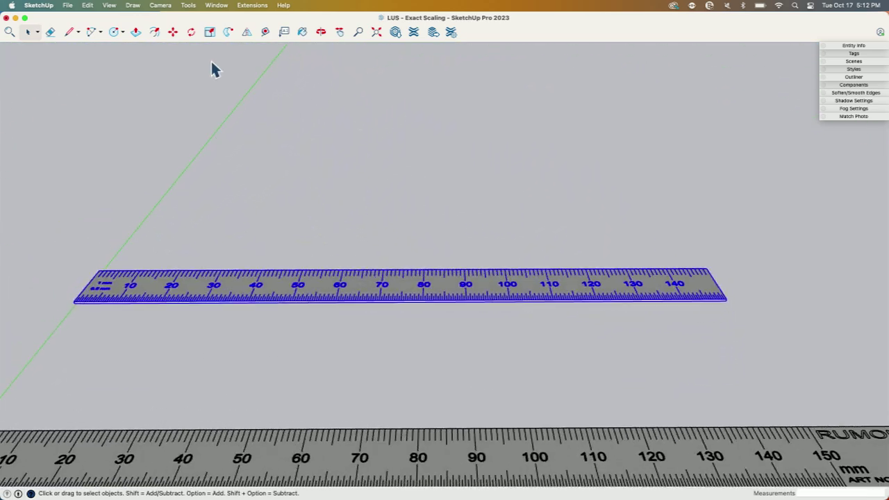
{"action": "left_click", "coordinate": [210, 33]}
{"action": "middle_click_drag", "start_coordinate": [383, 330], "coordinate": [512, 411]}
{"action": "middle_click_drag", "start_coordinate": [439, 415], "coordinate": [525, 250]}
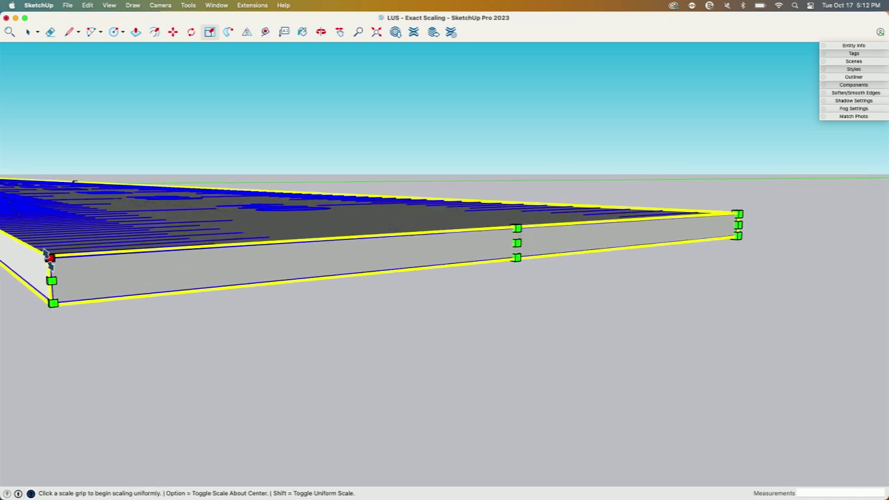
{"action": "middle_click_drag", "start_coordinate": [470, 248], "coordinate": [224, 144]}
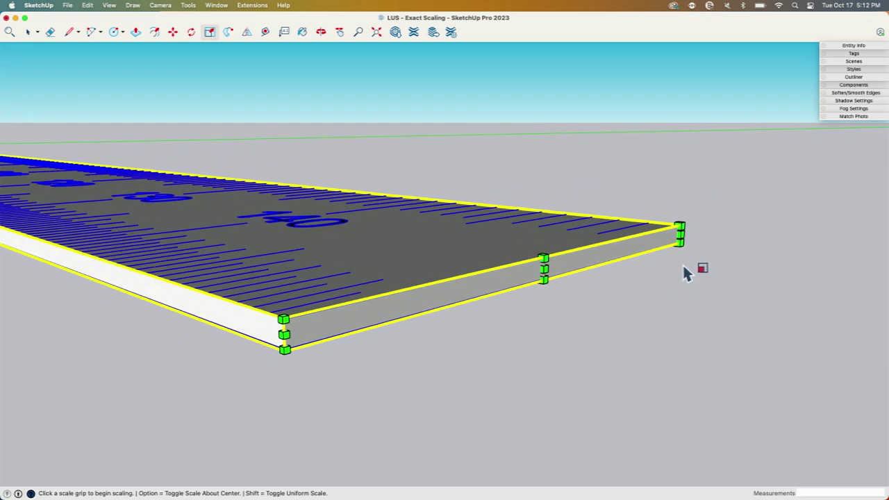
{"action": "middle_click_drag", "start_coordinate": [640, 300], "coordinate": [680, 283]}
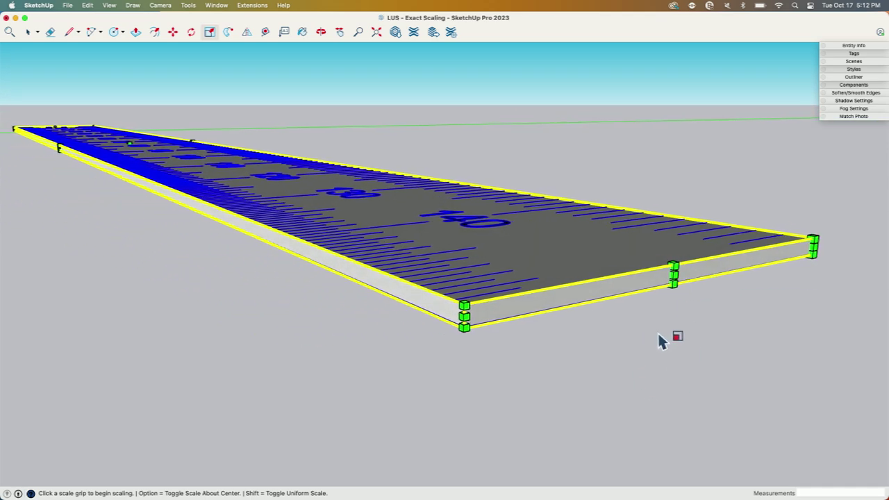
{"action": "middle_click_drag", "start_coordinate": [660, 339], "coordinate": [660, 324]}
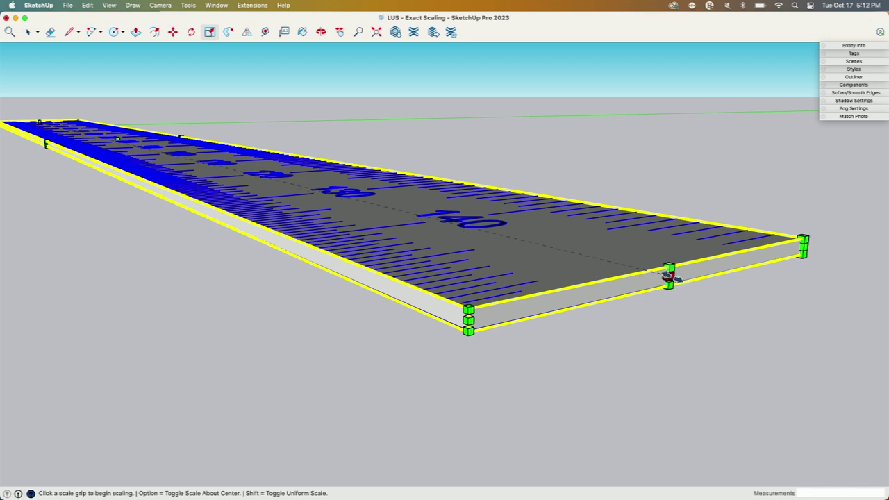
{"action": "left_click", "coordinate": [804, 238]}
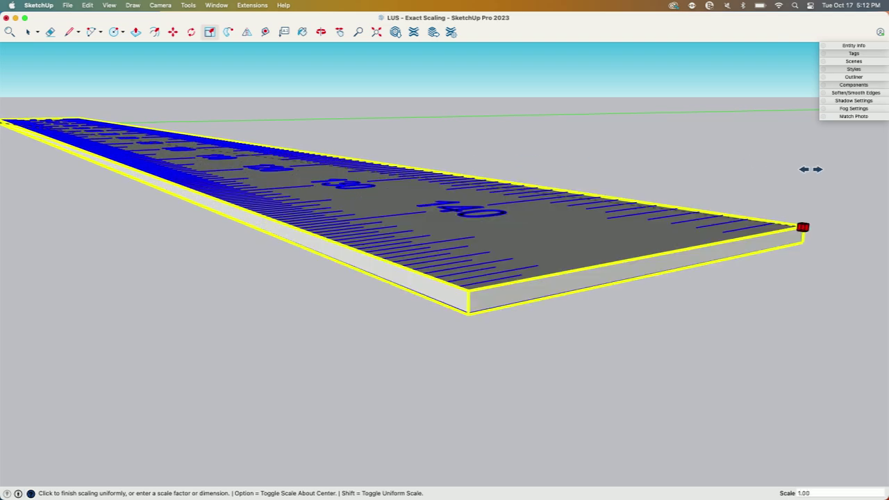
{"action": "key", "text": "Escape"}
{"action": "middle_click_drag", "start_coordinate": [769, 278], "coordinate": [141, 149]}
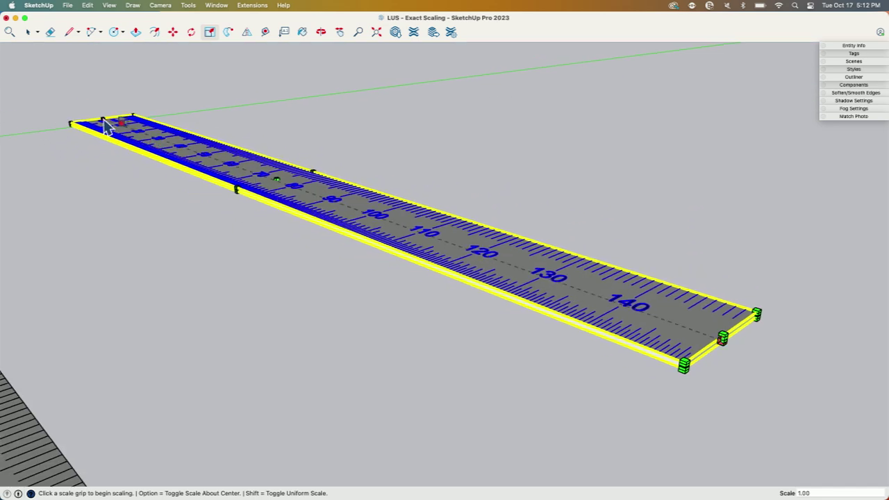
{"action": "middle_click_drag", "start_coordinate": [649, 324], "coordinate": [290, 228]}
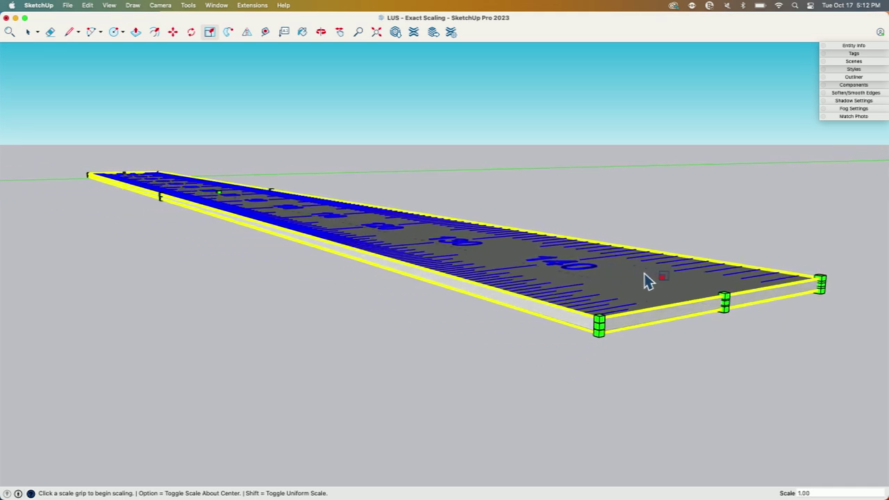
Scale the plain ruler uniformly from its end-face centre grip to an exact length of 150mm along the red axis.
{"action": "middle_click_drag", "start_coordinate": [722, 303], "coordinate": [724, 303]}
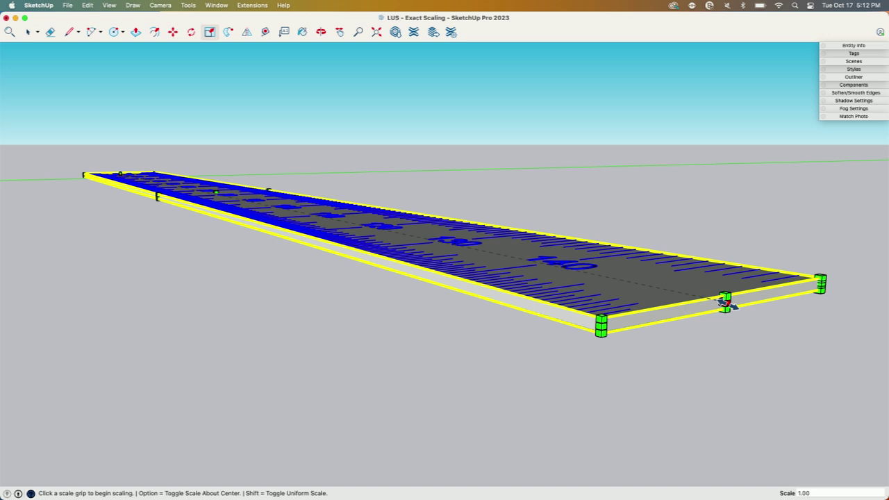
{"action": "left_click", "coordinate": [726, 301]}
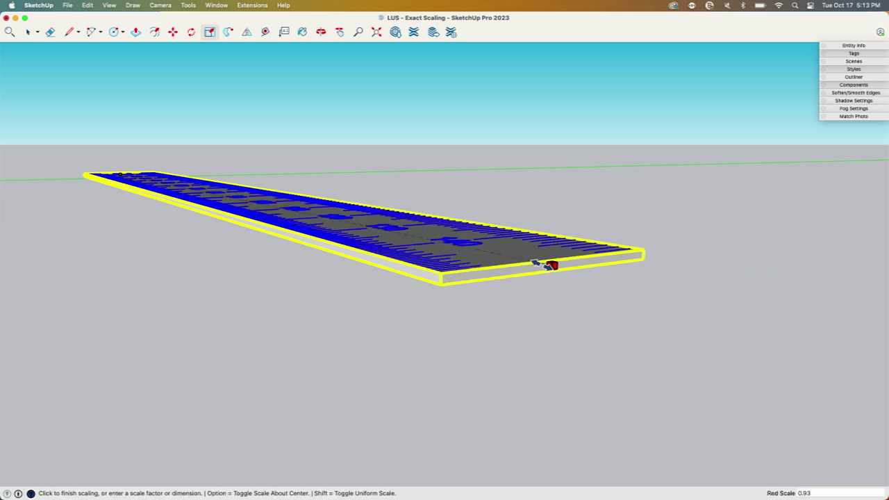
{"action": "middle_click_drag", "start_coordinate": [151, 181], "coordinate": [847, 310]}
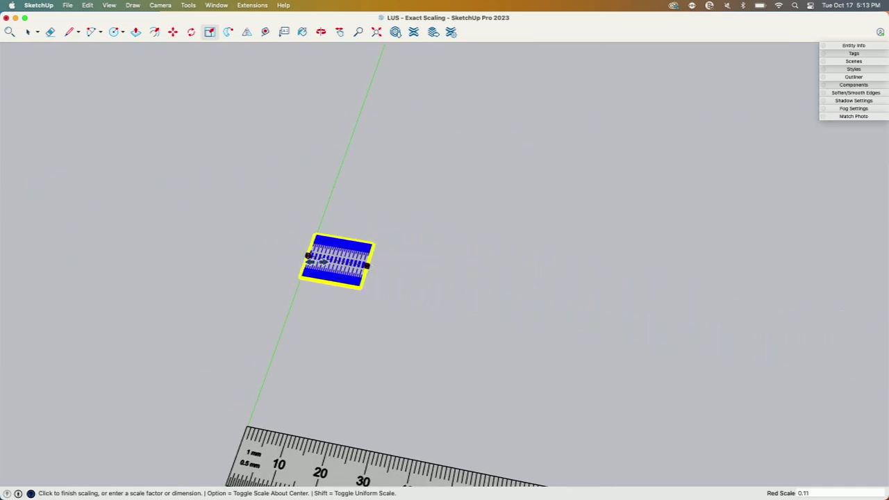
{"action": "key", "text": "shift"}
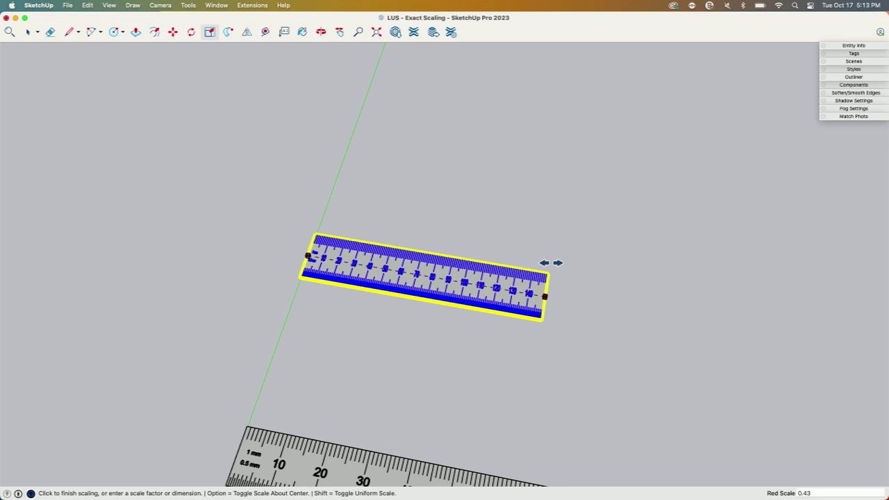
{"action": "key", "text": "alt"}
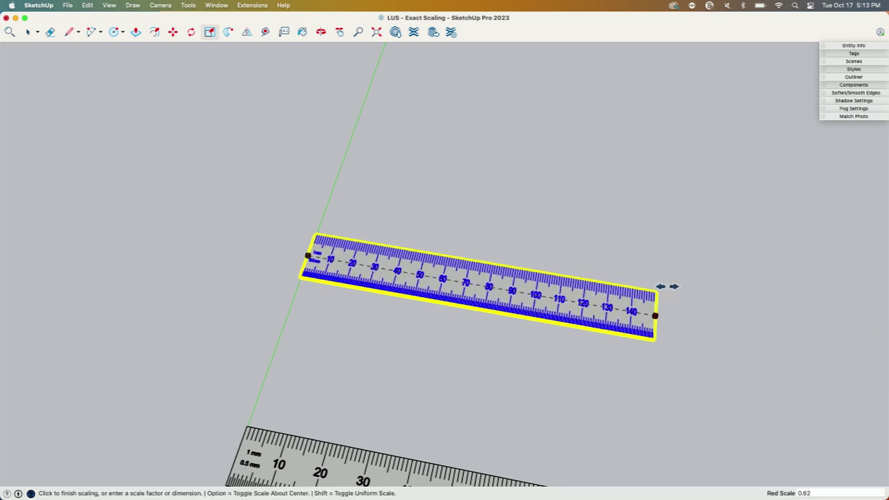
{"action": "key", "text": "alt"}
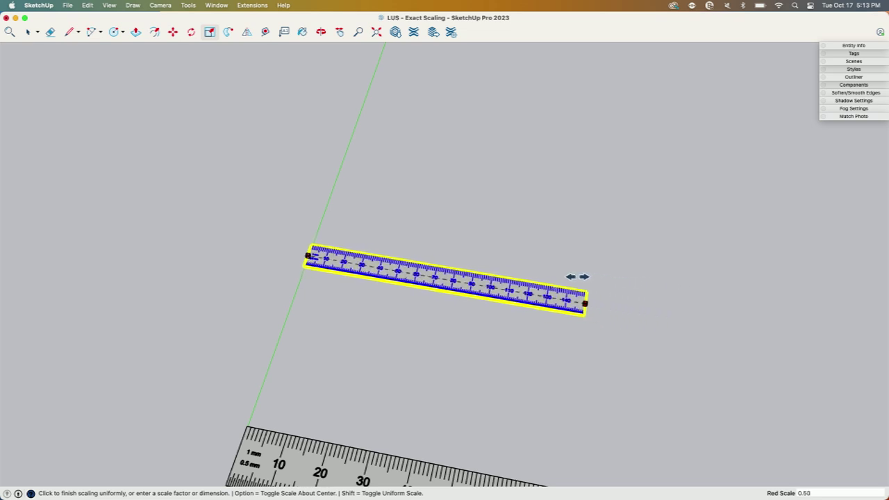
{"action": "key", "text": "shift"}
{"action": "key", "text": "shift"}
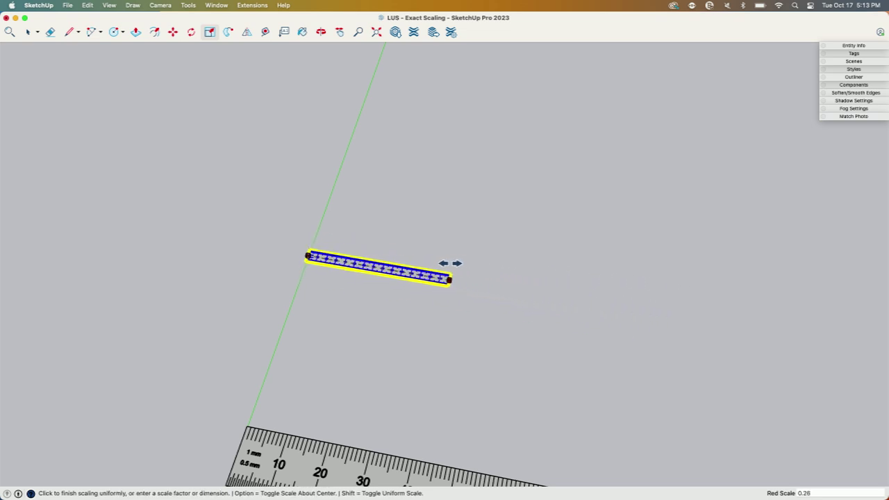
{"action": "left_click", "coordinate": [410, 261]}
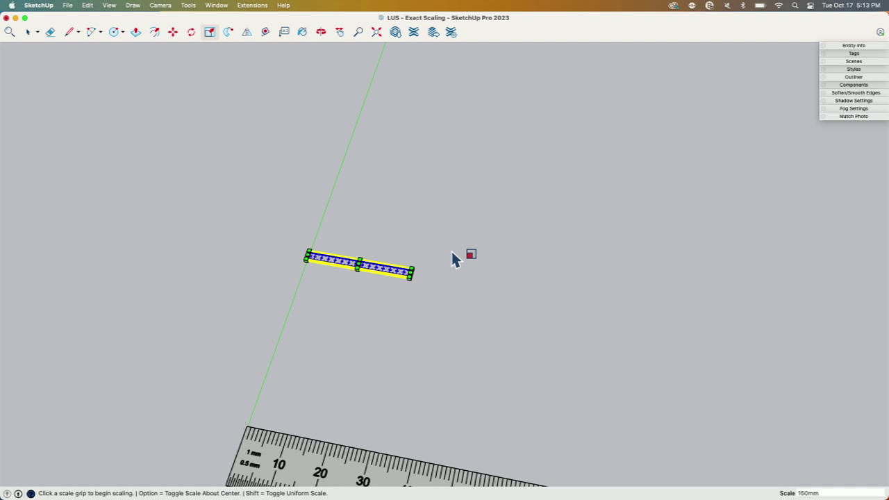
{"action": "key", "text": "Return"}
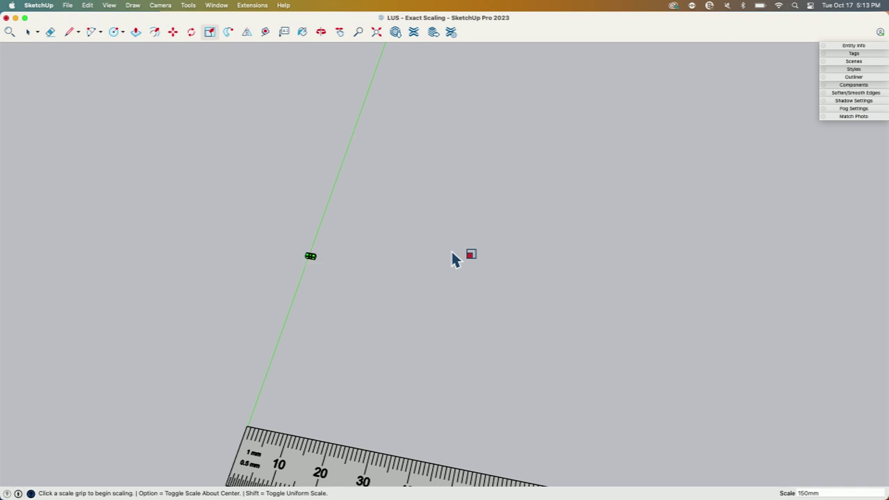
Check the scaled plain ruler's length with the Line tool between its two end midpoints, without keeping the line.
{"action": "scroll", "coordinate": [411, 207], "scroll_direction": "up", "scroll_amount": 2}
{"action": "scroll", "coordinate": [411, 215], "scroll_direction": "up", "scroll_amount": 10}
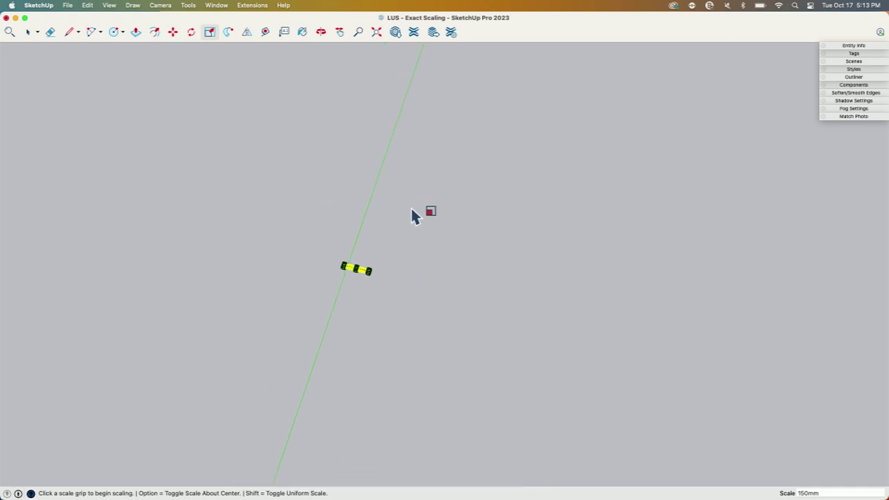
{"action": "scroll", "coordinate": [409, 210], "scroll_direction": "up", "scroll_amount": 10}
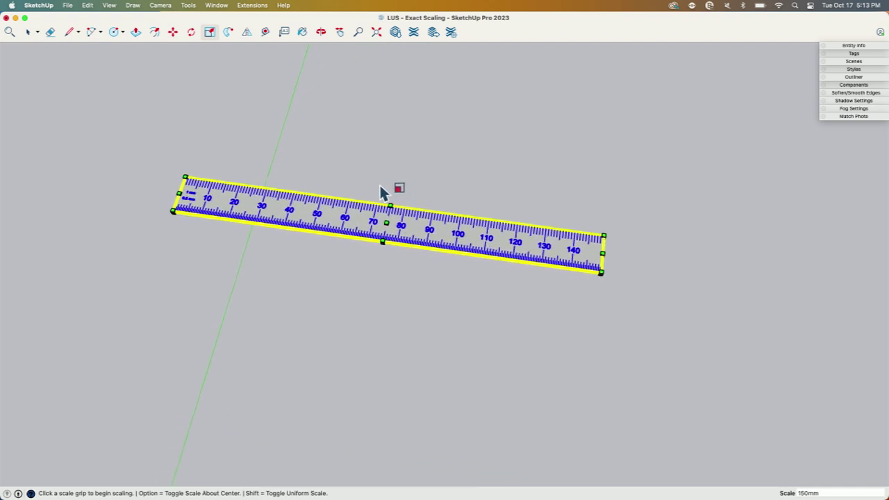
{"action": "key", "text": "l"}
{"action": "left_click", "coordinate": [198, 212]}
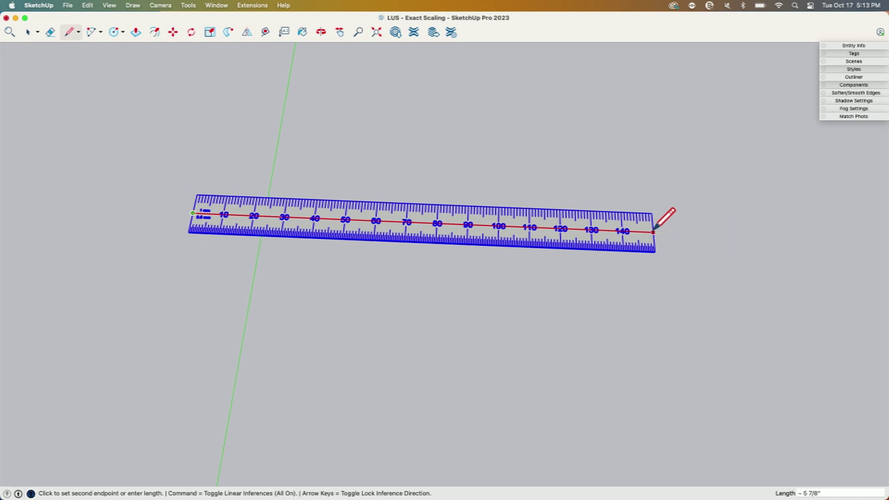
{"action": "key", "text": "space"}
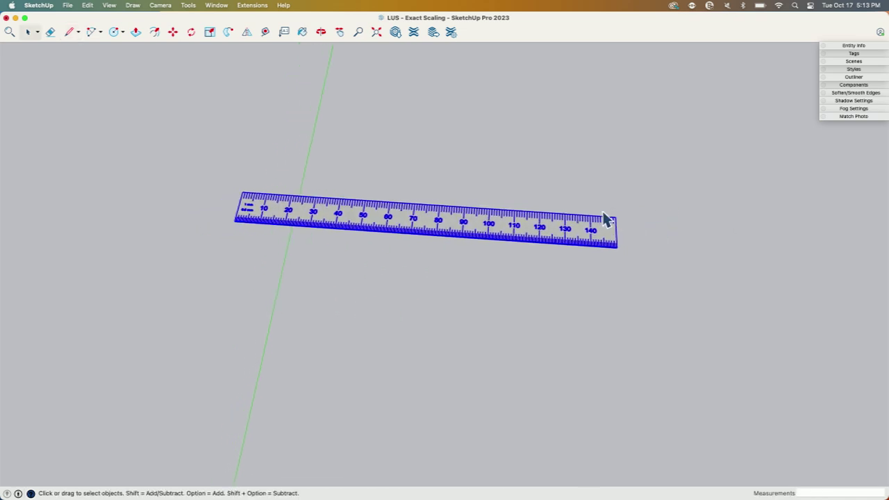
Scale the middle rounded-end ruler uniformly from its rounded end's centre grip to an overall length of 150mm.
{"action": "middle_click_drag", "start_coordinate": [605, 218], "coordinate": [615, 268]}
{"action": "scroll", "coordinate": [615, 268], "scroll_direction": "down", "scroll_amount": 10}
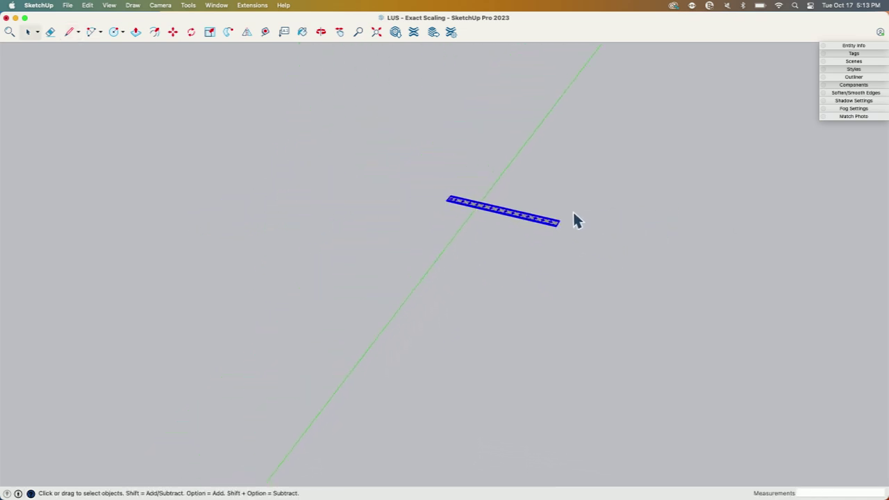
{"action": "scroll", "coordinate": [493, 198], "scroll_direction": "down", "scroll_amount": 5}
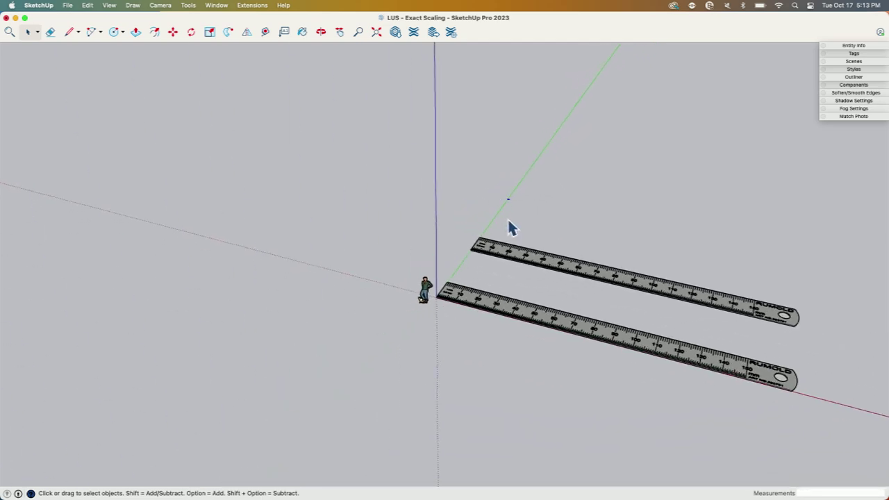
{"action": "middle_click_drag", "start_coordinate": [568, 260], "coordinate": [749, 287]}
{"action": "scroll", "coordinate": [724, 302], "scroll_direction": "up", "scroll_amount": 3}
{"action": "scroll", "coordinate": [724, 302], "scroll_direction": "up", "scroll_amount": 10}
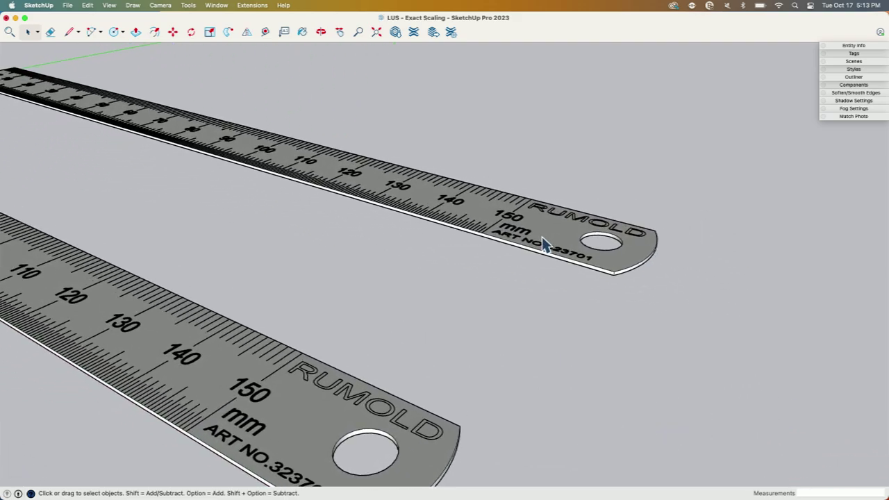
{"action": "left_click", "coordinate": [544, 244]}
{"action": "scroll", "coordinate": [631, 271], "scroll_direction": "down", "scroll_amount": 8}
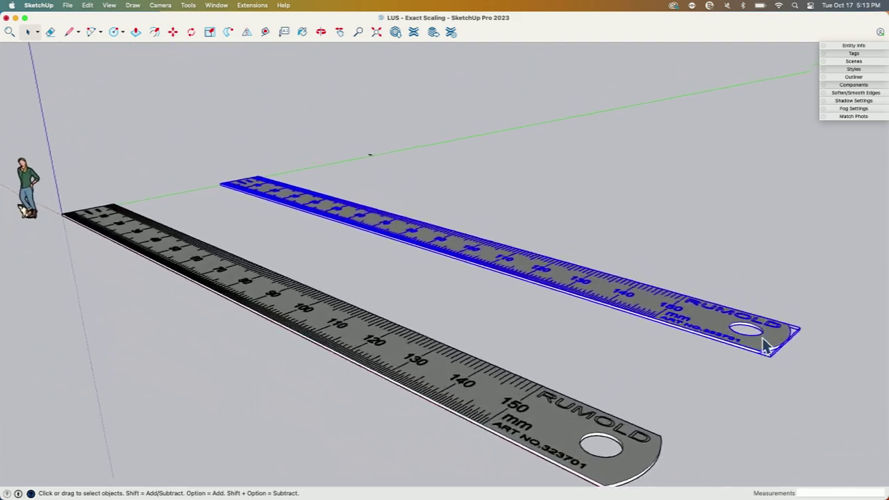
{"action": "middle_click_drag", "start_coordinate": [762, 346], "coordinate": [757, 361]}
{"action": "key", "text": "s"}
{"action": "scroll", "coordinate": [753, 375], "scroll_direction": "up", "scroll_amount": 3}
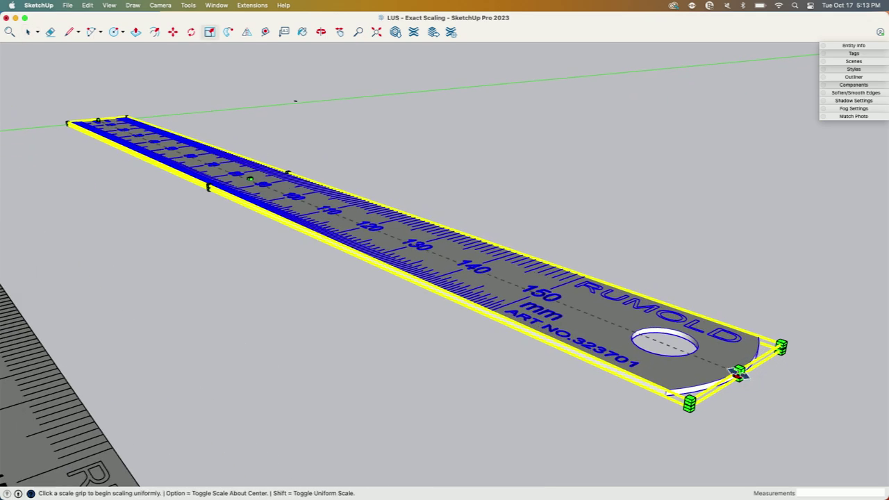
{"action": "left_click", "coordinate": [740, 374]}
{"action": "left_click", "coordinate": [304, 201]}
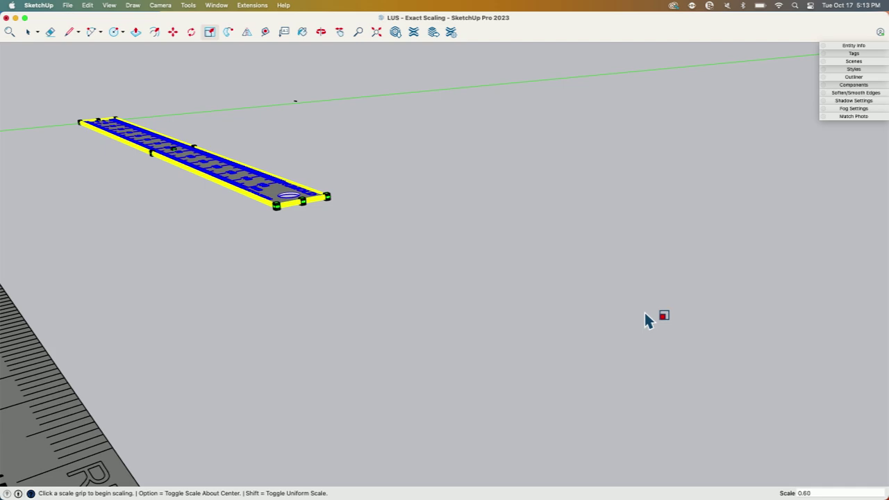
{"action": "key", "text": "Return"}
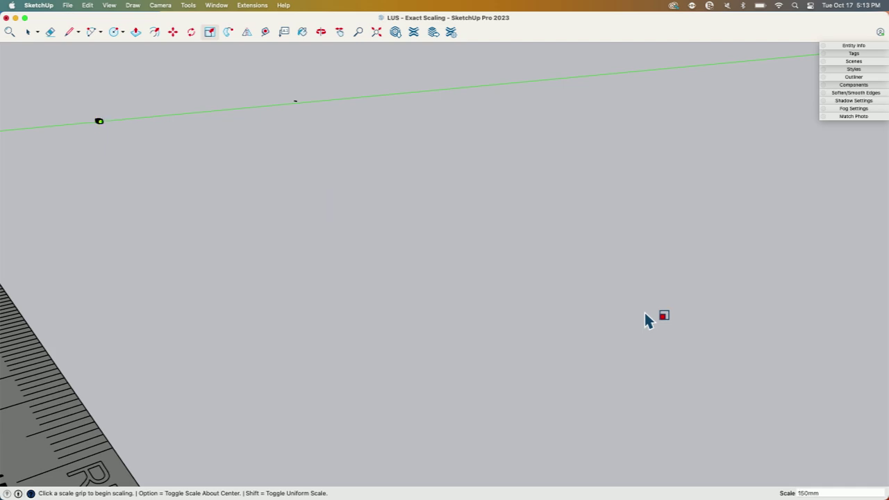
Move the scaled plain ruler about 18' 1 5/16" to a spot close to the scaled rounded-end ruler.
{"action": "middle_click_drag", "start_coordinate": [644, 311], "coordinate": [500, 306]}
{"action": "scroll", "coordinate": [500, 306], "scroll_direction": "up", "scroll_amount": 2}
{"action": "scroll", "coordinate": [504, 335], "scroll_direction": "up", "scroll_amount": 4}
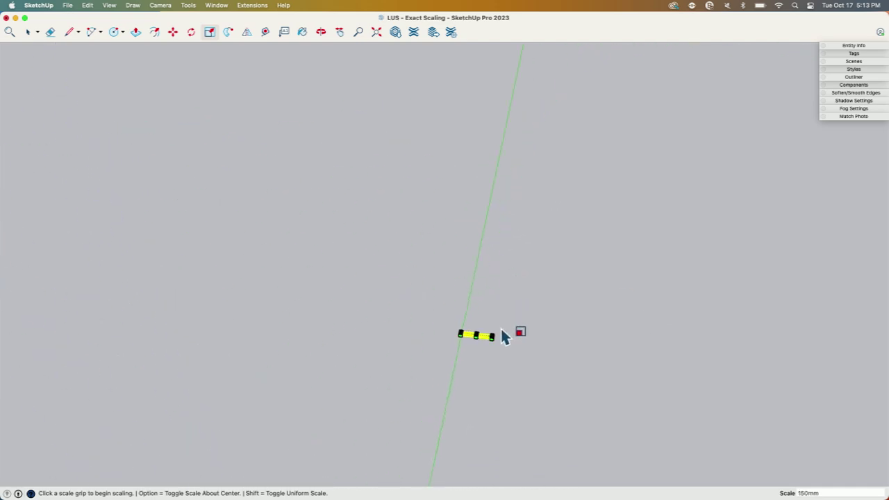
{"action": "scroll", "coordinate": [520, 338], "scroll_direction": "down", "scroll_amount": 2}
{"action": "key", "text": "space"}
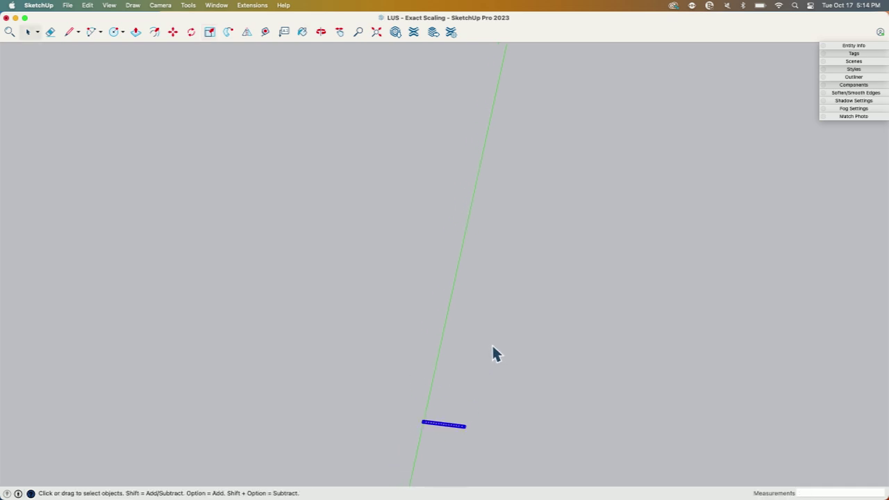
{"action": "left_click", "coordinate": [492, 343]}
{"action": "middle_click_drag", "start_coordinate": [492, 343], "coordinate": [497, 303]}
{"action": "key", "text": "m"}
{"action": "left_click", "coordinate": [512, 140]}
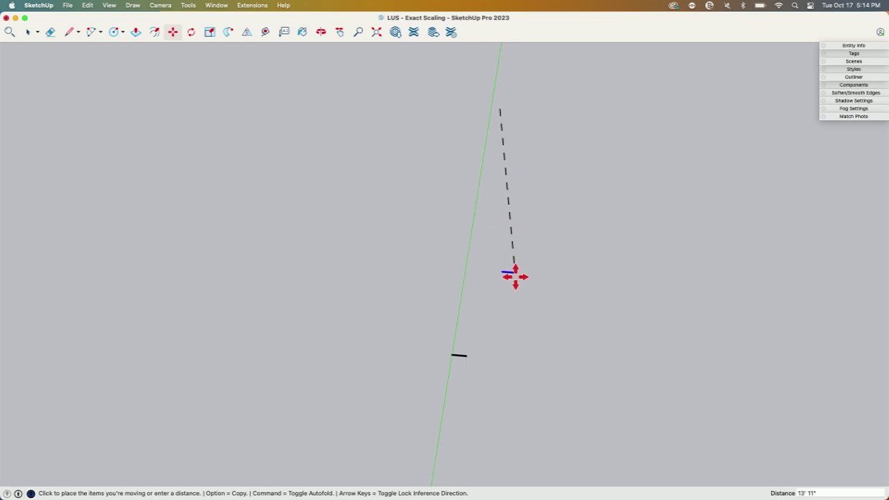
{"action": "left_click", "coordinate": [479, 251]}
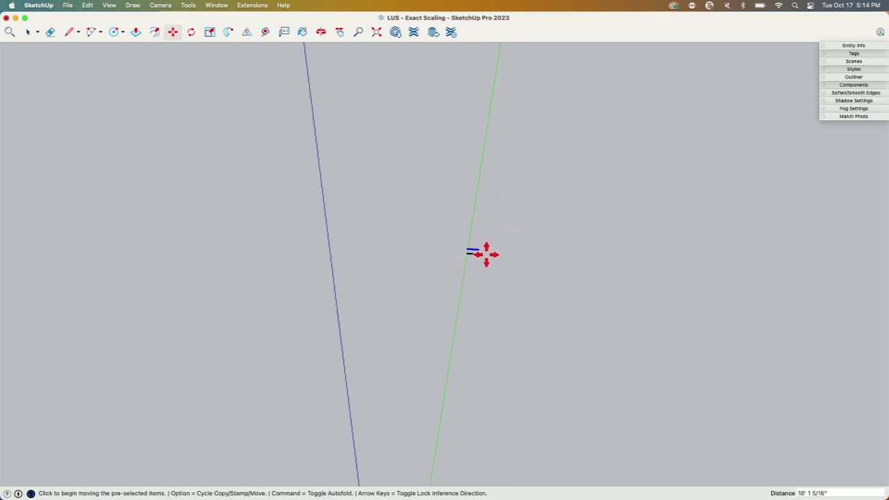
{"action": "key", "text": "space"}
{"action": "scroll", "coordinate": [518, 278], "scroll_direction": "up", "scroll_amount": 5}
{"action": "scroll", "coordinate": [458, 265], "scroll_direction": "up", "scroll_amount": 4}
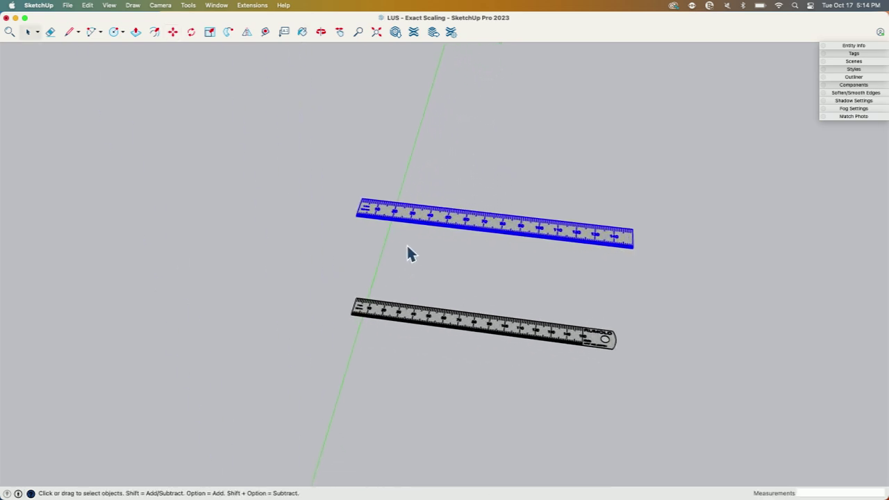
{"action": "middle_click_drag", "start_coordinate": [406, 243], "coordinate": [375, 252]}
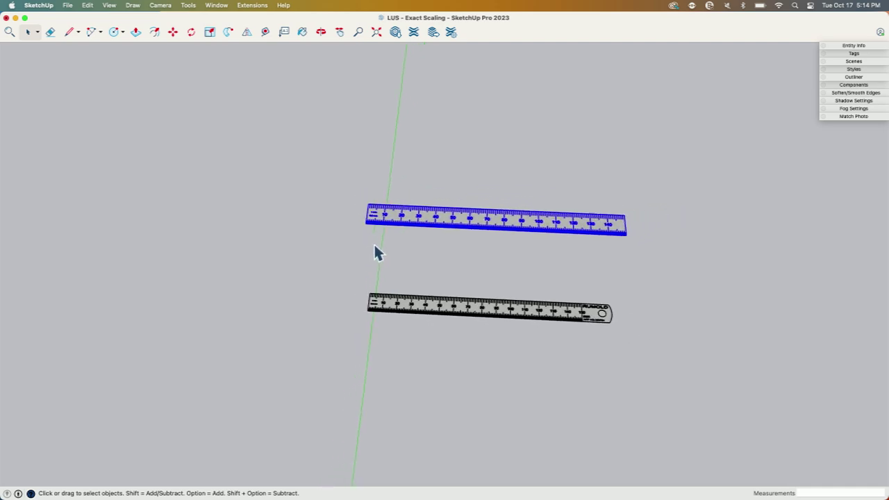
Move the plain ruler by its zero-end corner onto the small rounded-end ruler's zero-end corner, placing their long edges together.
{"action": "key", "text": "m"}
{"action": "scroll", "coordinate": [423, 287], "scroll_direction": "up", "scroll_amount": 5}
{"action": "middle_click_drag", "start_coordinate": [423, 287], "coordinate": [370, 172]}
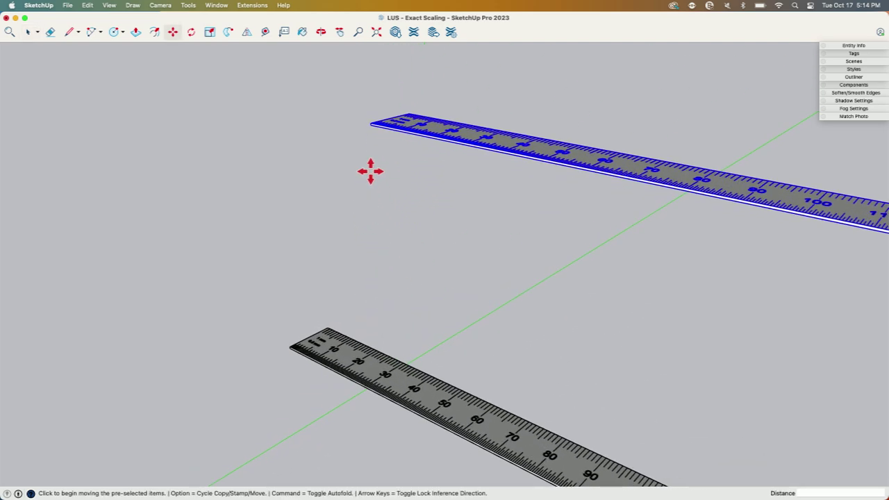
{"action": "left_click", "coordinate": [370, 120]}
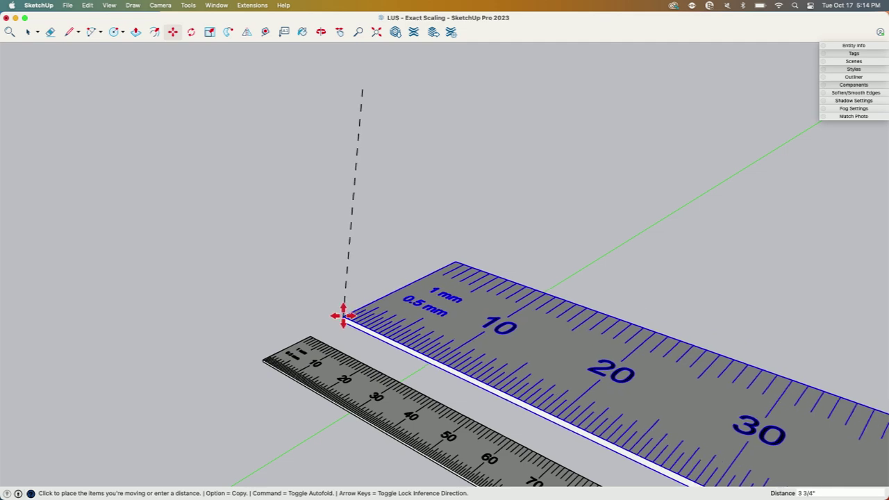
{"action": "middle_click_drag", "start_coordinate": [307, 341], "coordinate": [514, 293]}
{"action": "scroll", "coordinate": [301, 311], "scroll_direction": "down", "scroll_amount": 6}
{"action": "left_click", "coordinate": [532, 203]}
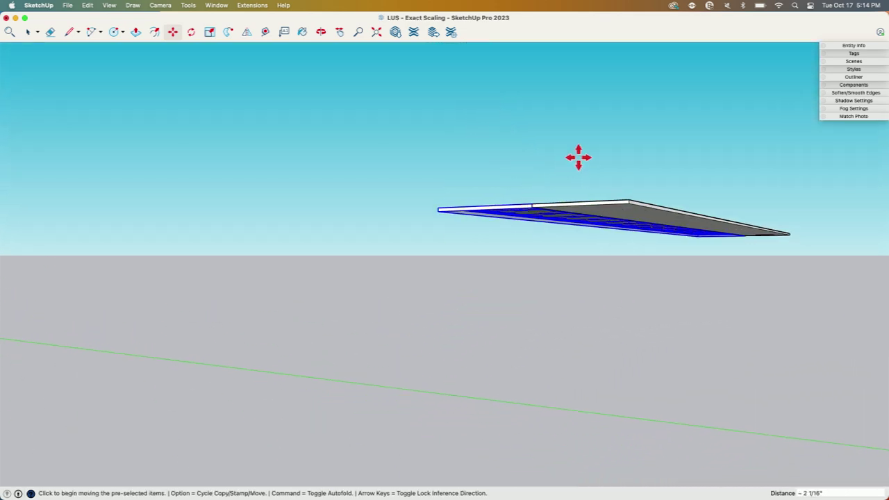
{"action": "key", "text": "space"}
Compare the graduations and ends of the two small rulers placed side by side.
{"action": "middle_click_drag", "start_coordinate": [577, 157], "coordinate": [609, 295]}
{"action": "scroll", "coordinate": [611, 306], "scroll_direction": "up", "scroll_amount": 3}
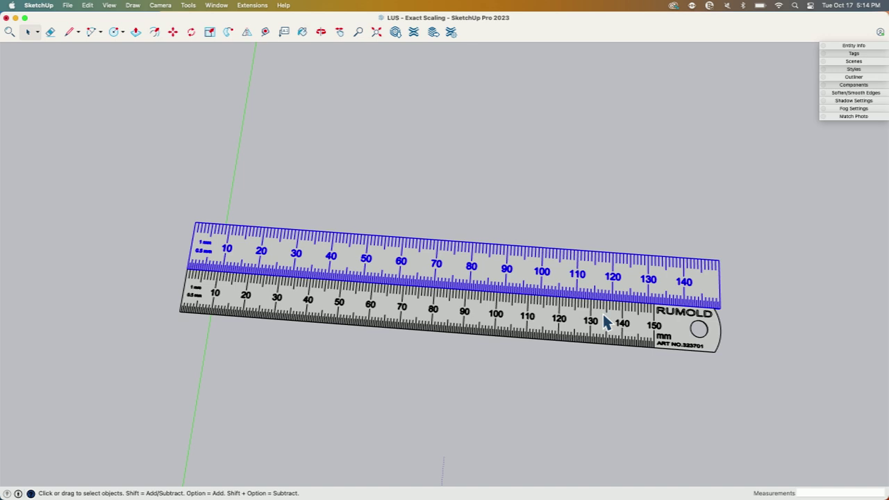
{"action": "middle_click_drag", "start_coordinate": [651, 332], "coordinate": [656, 338]}
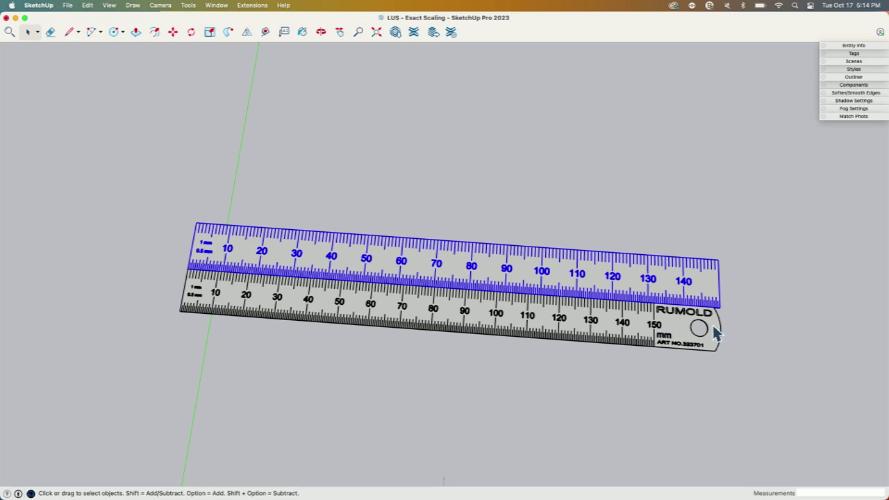
{"action": "middle_click_drag", "start_coordinate": [723, 323], "coordinate": [587, 322]}
{"action": "left_click", "coordinate": [546, 331]}
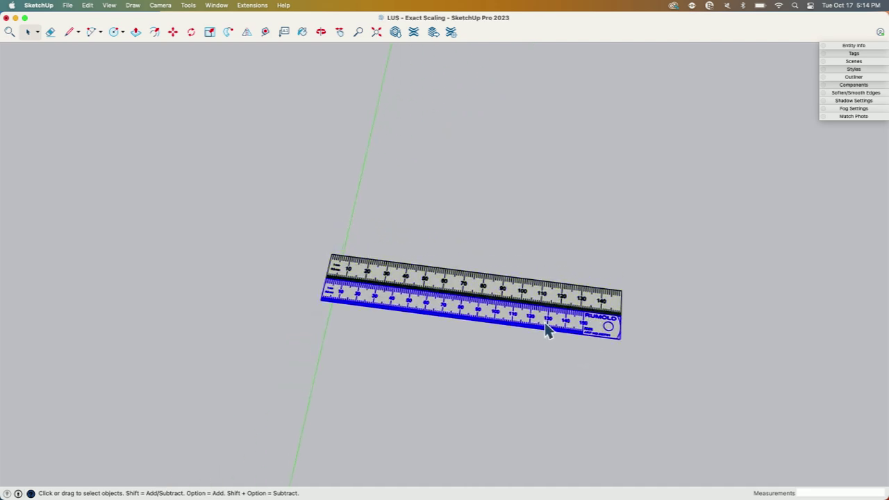
Select the oversized rounded-end ruler at the origin and examine it from its zero end to its rounded end.
{"action": "scroll", "coordinate": [508, 320], "scroll_direction": "down", "scroll_amount": 12}
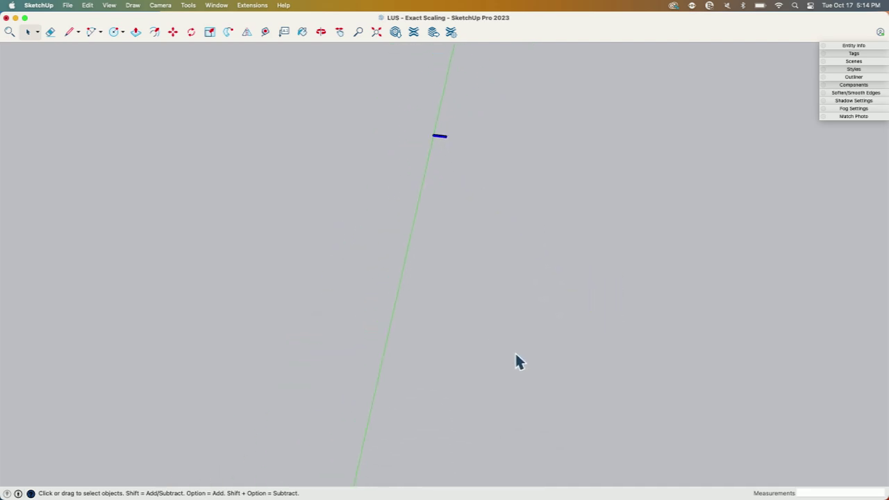
{"action": "scroll", "coordinate": [489, 345], "scroll_direction": "down", "scroll_amount": 6}
{"action": "left_click", "coordinate": [533, 274]}
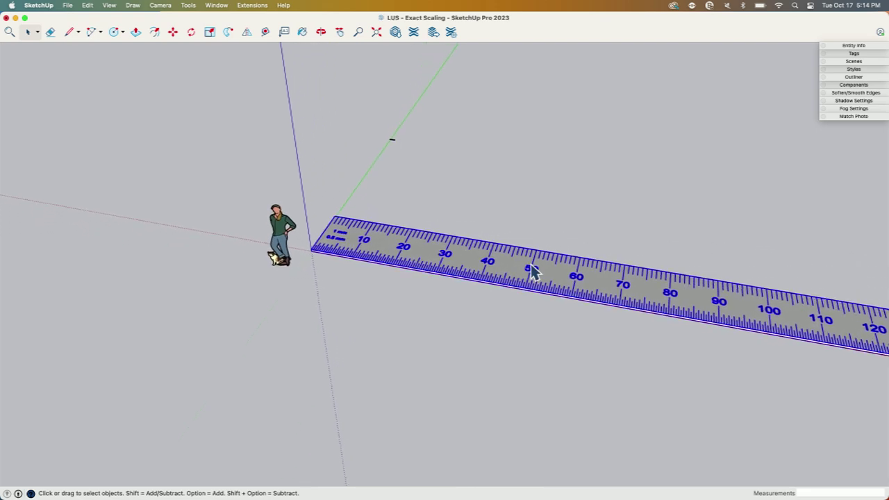
{"action": "scroll", "coordinate": [538, 288], "scroll_direction": "down", "scroll_amount": 3}
{"action": "middle_click_drag", "start_coordinate": [535, 281], "coordinate": [403, 297]}
{"action": "scroll", "coordinate": [562, 304], "scroll_direction": "down", "scroll_amount": 3}
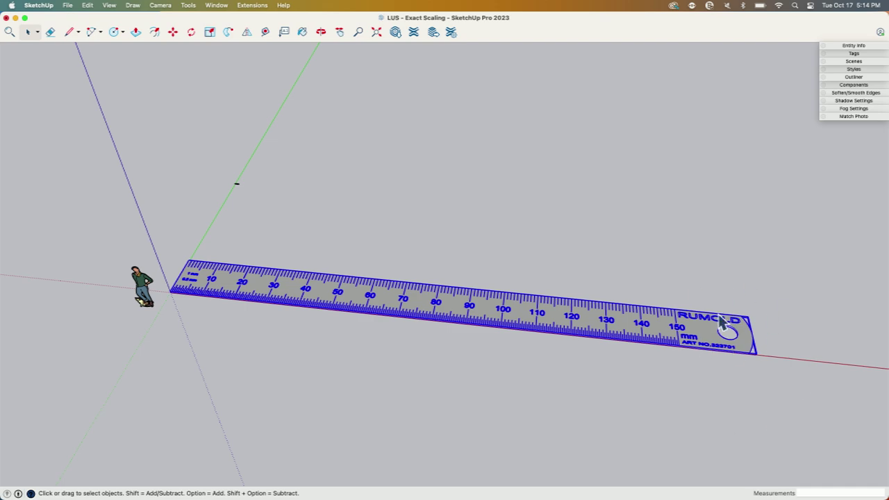
{"action": "middle_click_drag", "start_coordinate": [722, 323], "coordinate": [566, 321]}
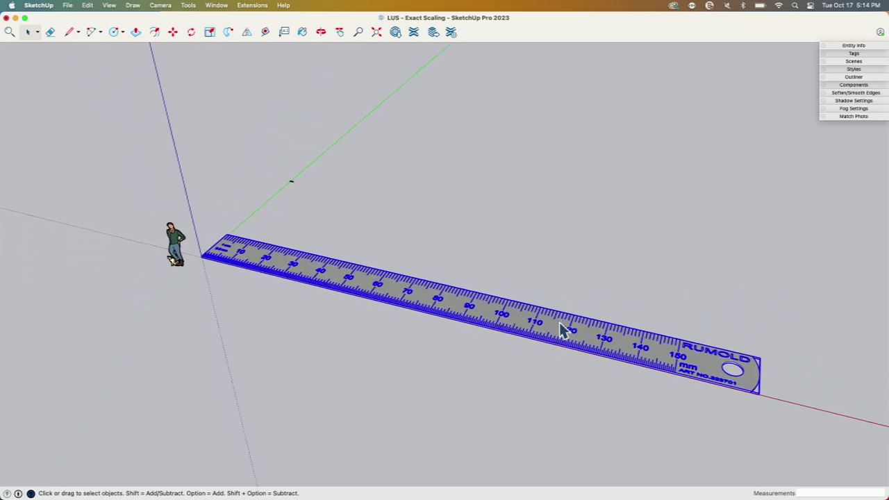
Open the oversized rounded-end ruler for editing and inspect its nested groups of numerals and lettering.
{"action": "double_click", "coordinate": [560, 322]}
{"action": "middle_click_drag", "start_coordinate": [580, 399], "coordinate": [165, 139]}
{"action": "middle_click_drag", "start_coordinate": [587, 324], "coordinate": [605, 313]}
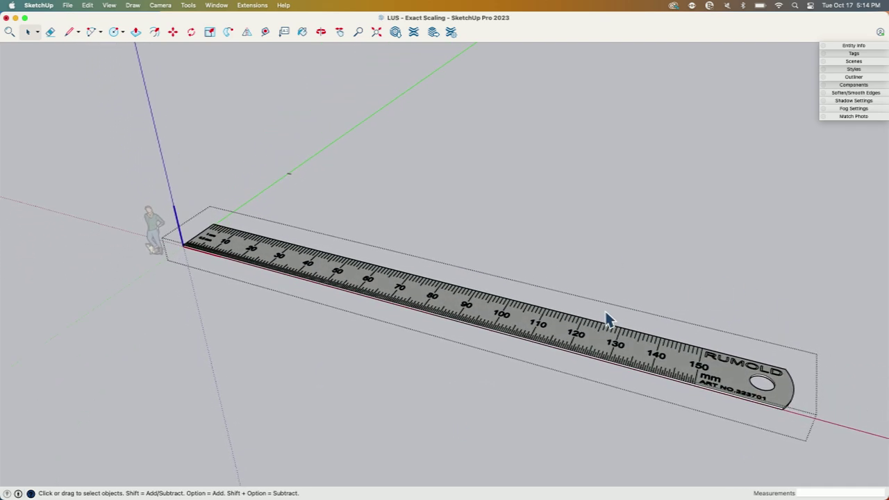
{"action": "left_click", "coordinate": [564, 332]}
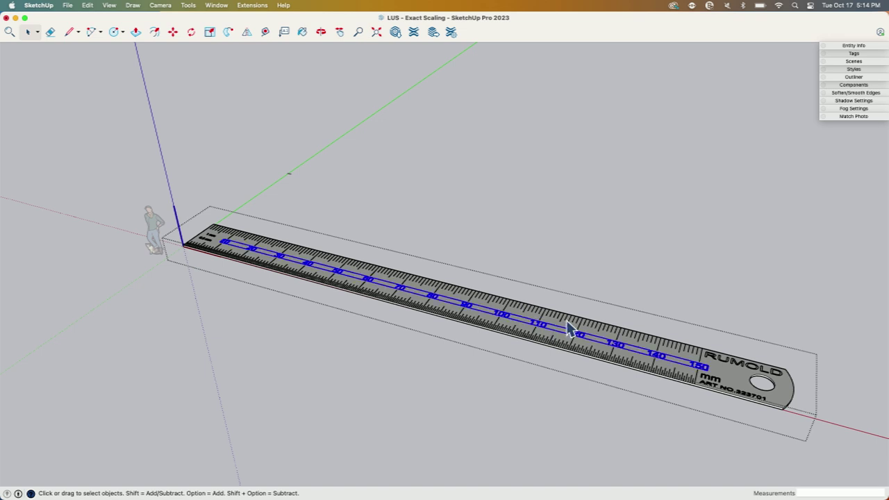
{"action": "left_click", "coordinate": [568, 329]}
{"action": "left_click", "coordinate": [719, 376]}
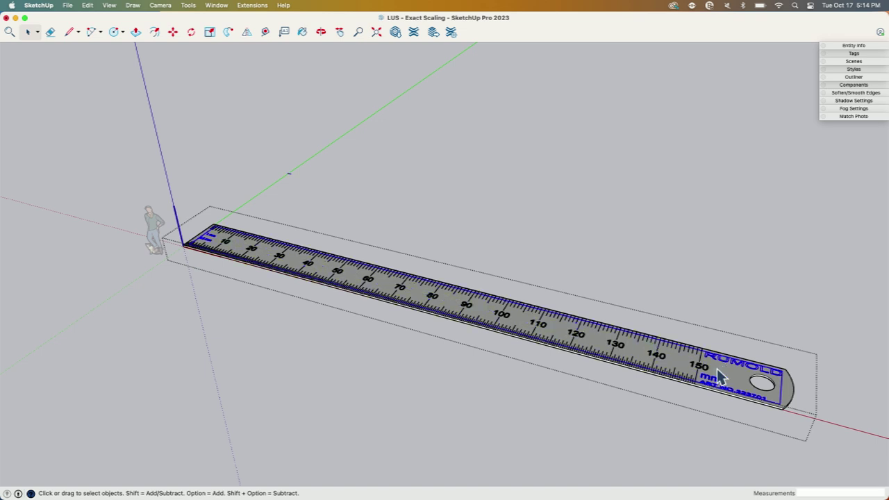
{"action": "left_click", "coordinate": [646, 331]}
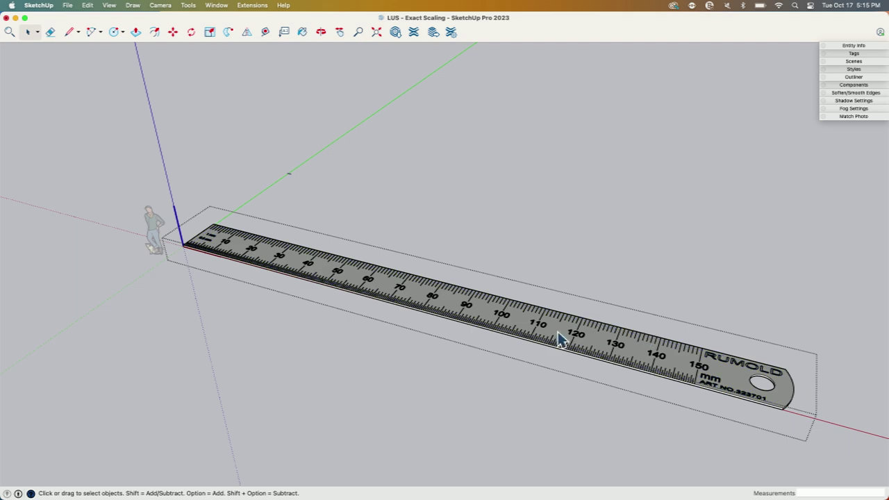
Try measuring the ruler's edge from its zero-end corner to the 150 mm graduation with guide creation on, and undo the guide.
{"action": "middle_click_drag", "start_coordinate": [559, 338], "coordinate": [338, 276]}
{"action": "scroll", "coordinate": [285, 159], "scroll_direction": "up", "scroll_amount": 1}
{"action": "middle_click_drag", "start_coordinate": [288, 166], "coordinate": [187, 31]}
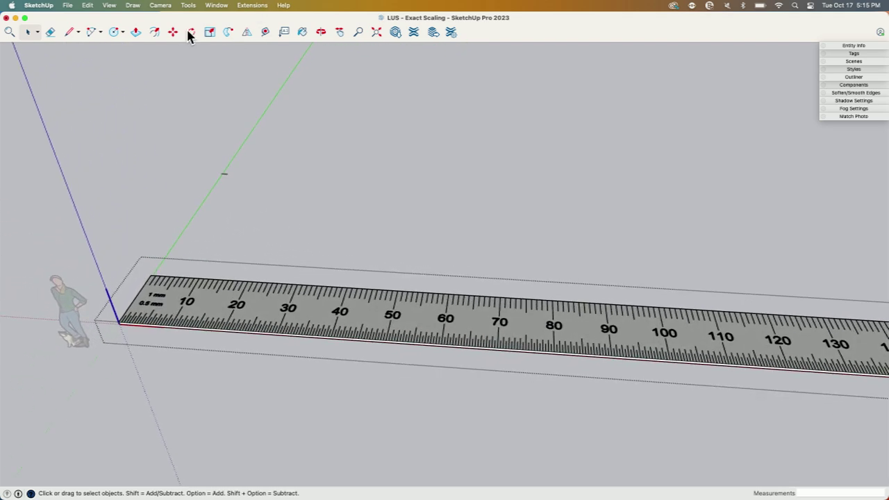
{"action": "left_click", "coordinate": [264, 31]}
{"action": "scroll", "coordinate": [232, 234], "scroll_direction": "up", "scroll_amount": 5}
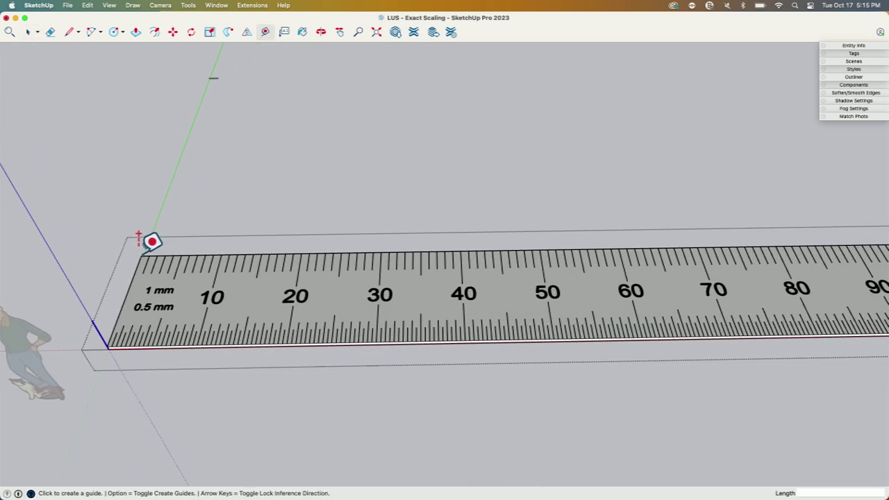
{"action": "scroll", "coordinate": [151, 241], "scroll_direction": "up", "scroll_amount": 4}
{"action": "left_click", "coordinate": [190, 214]}
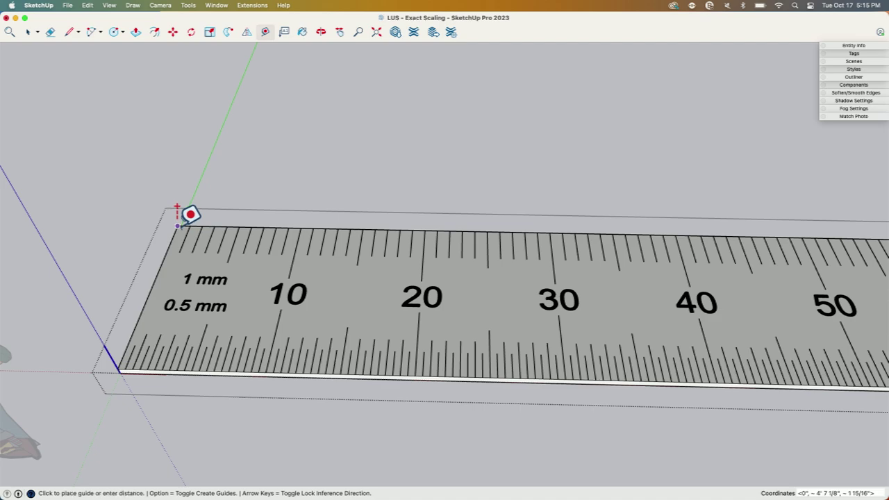
{"action": "scroll", "coordinate": [333, 271], "scroll_direction": "down", "scroll_amount": 6}
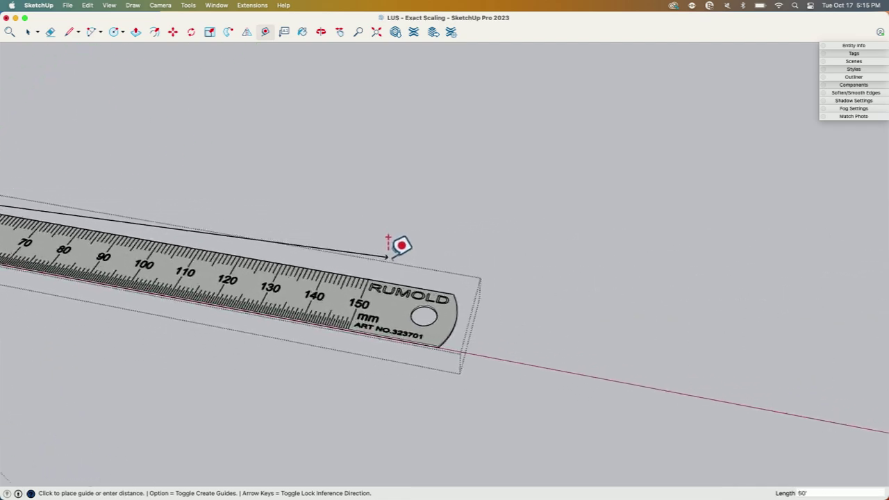
{"action": "scroll", "coordinate": [361, 248], "scroll_direction": "up", "scroll_amount": 3}
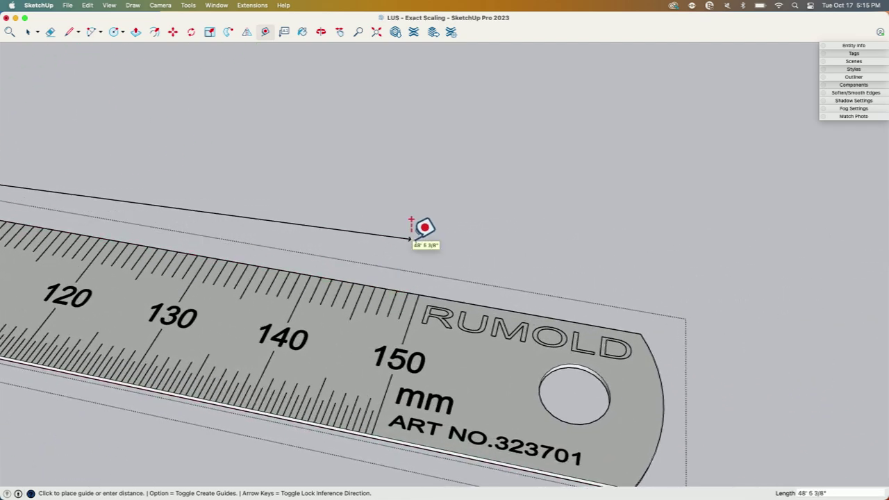
{"action": "left_click", "coordinate": [419, 276]}
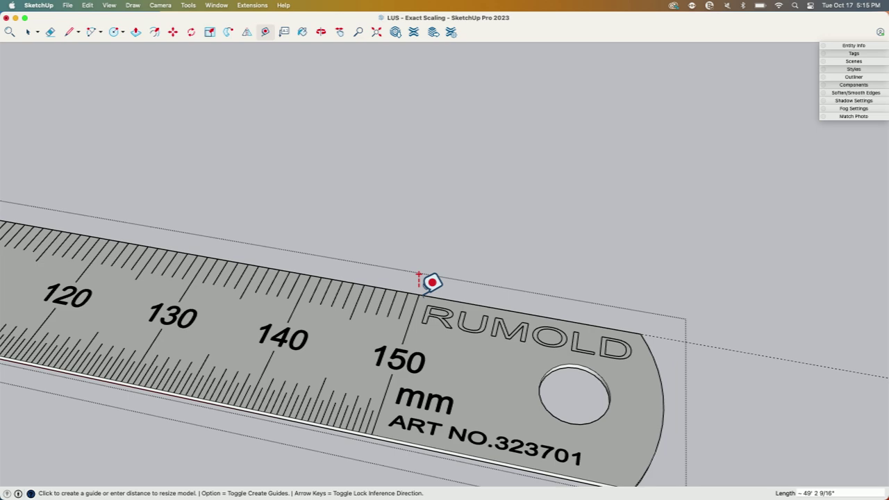
{"action": "scroll", "coordinate": [420, 278], "scroll_direction": "down", "scroll_amount": 10}
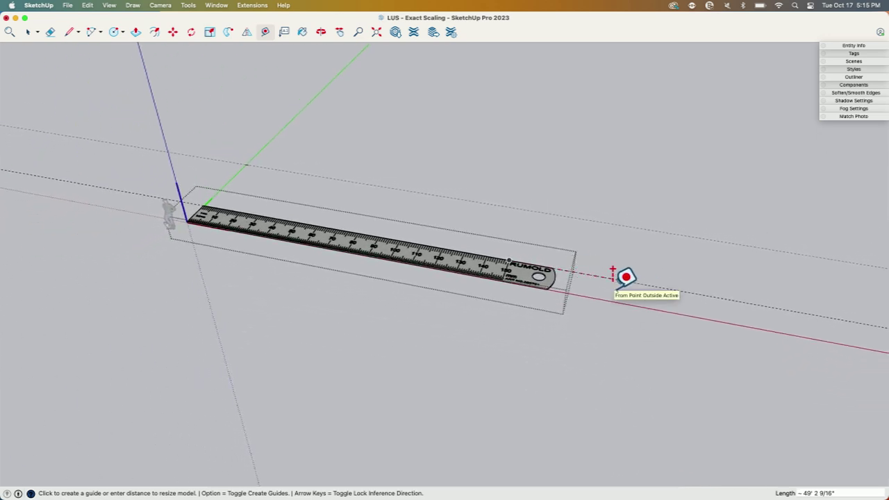
{"action": "key", "text": "super+z"}
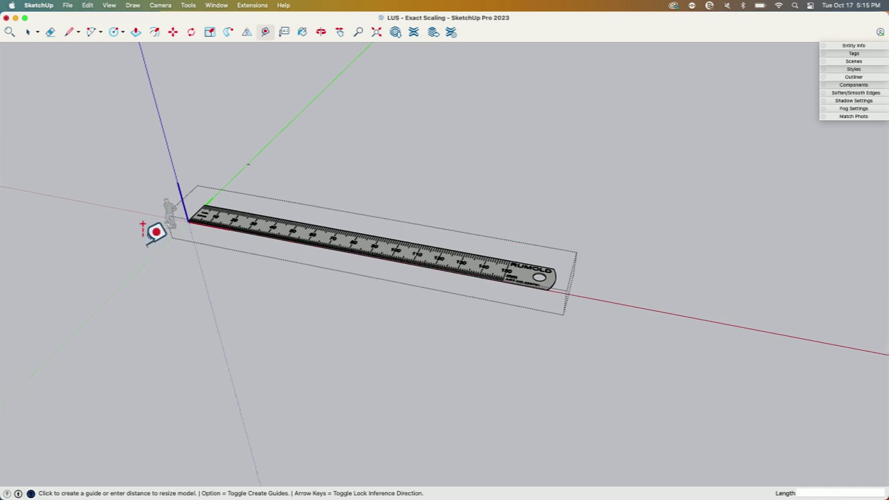
Close the oversized rounded-end ruler's group, select the ruler as a whole, and view it together with the small rulers.
{"action": "scroll", "coordinate": [266, 183], "scroll_direction": "up", "scroll_amount": 3}
{"action": "key", "text": "space"}
{"action": "left_click", "coordinate": [367, 188]}
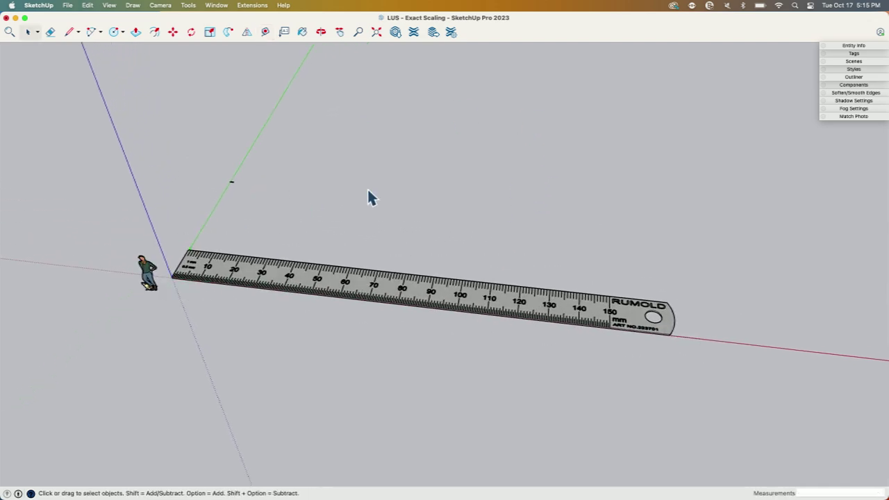
{"action": "left_click", "coordinate": [228, 293]}
{"action": "scroll", "coordinate": [219, 243], "scroll_direction": "up", "scroll_amount": 5}
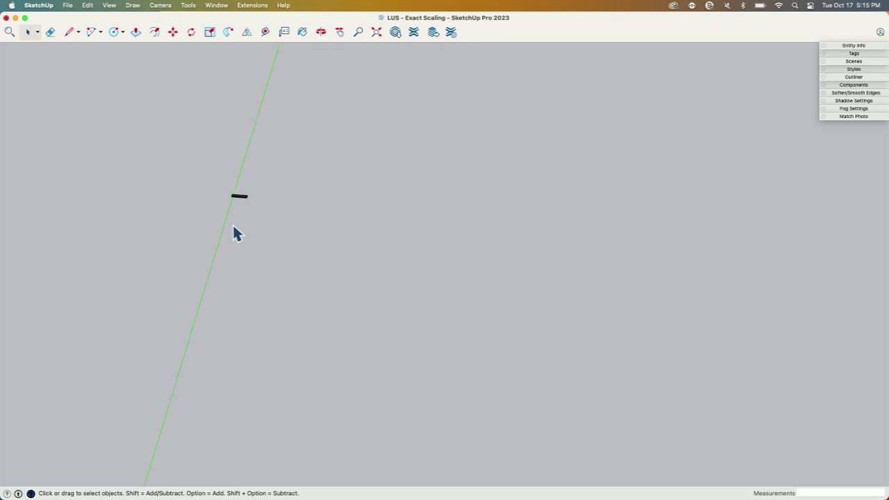
{"action": "scroll", "coordinate": [259, 328], "scroll_direction": "down", "scroll_amount": 8}
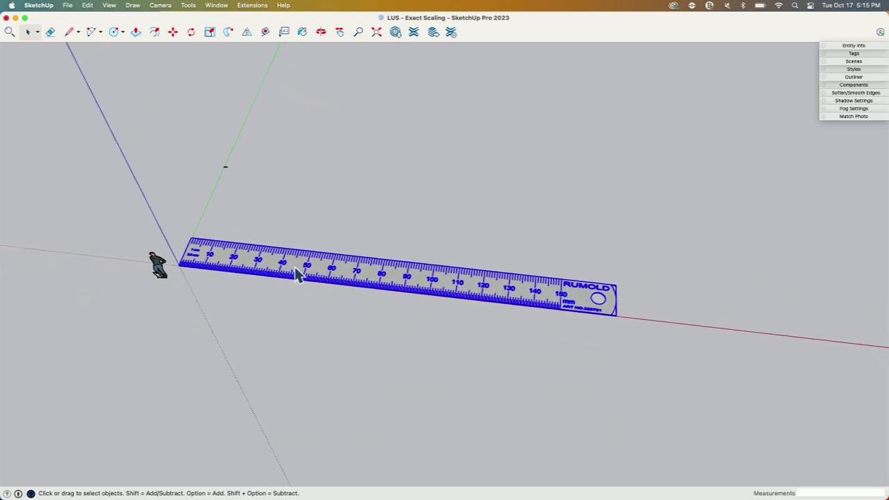
{"action": "right_click", "coordinate": [293, 269]}
{"action": "left_click", "coordinate": [321, 311]}
{"action": "scroll", "coordinate": [366, 275], "scroll_direction": "up", "scroll_amount": 2}
{"action": "scroll", "coordinate": [362, 277], "scroll_direction": "up", "scroll_amount": 1}
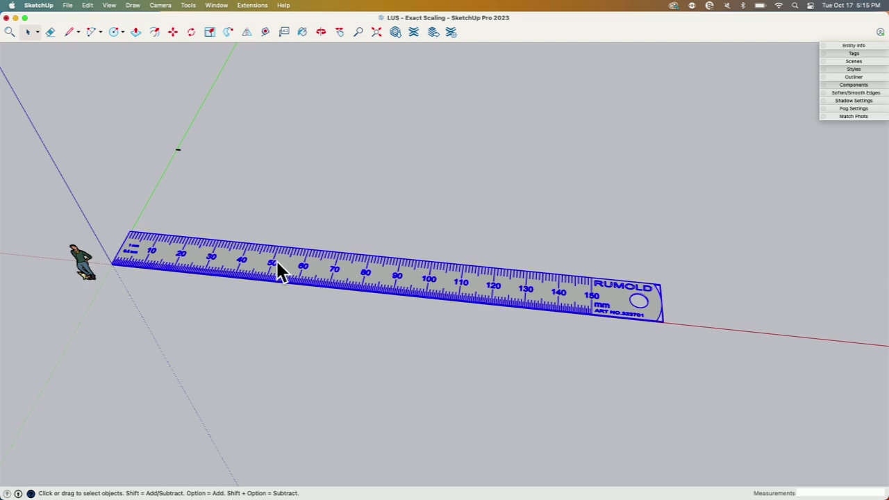
{"action": "scroll", "coordinate": [236, 250], "scroll_direction": "up", "scroll_amount": 5}
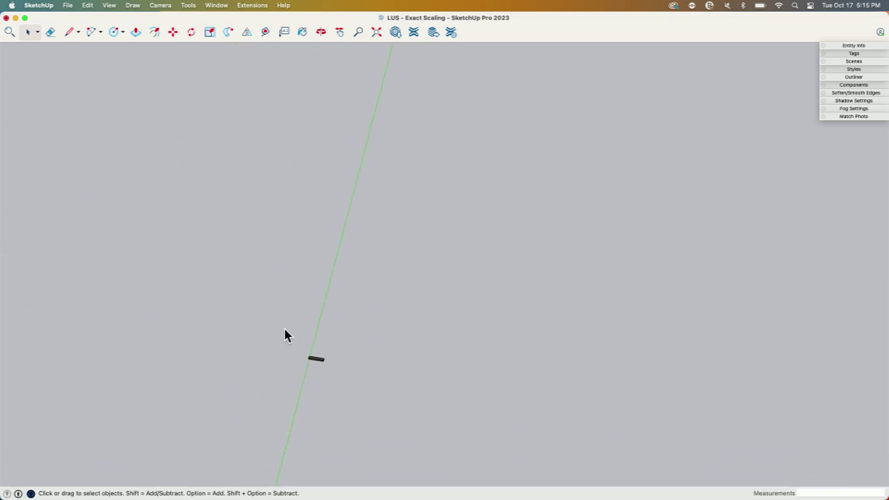
{"action": "scroll", "coordinate": [313, 375], "scroll_direction": "down", "scroll_amount": 6}
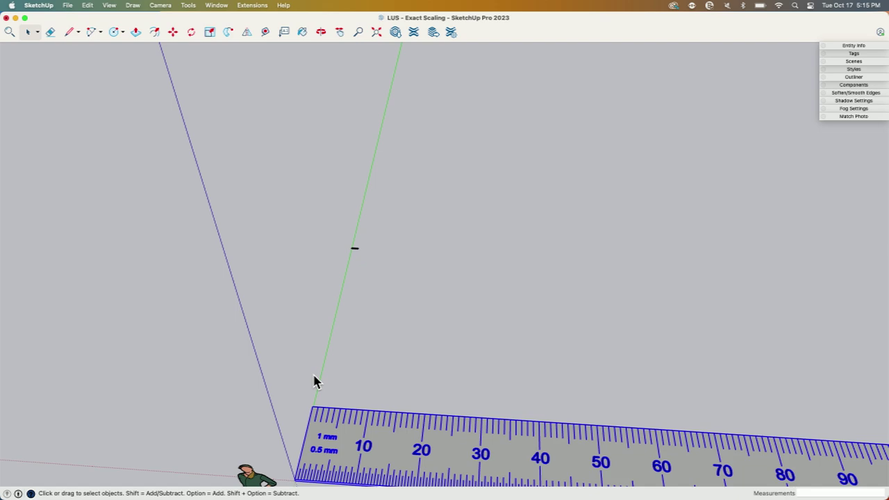
Open the oversized ruler for editing and measure from its zero-end corner to the 150 mm graduation, with guide creation off.
{"action": "double_click", "coordinate": [330, 331]}
{"action": "scroll", "coordinate": [391, 381], "scroll_direction": "right", "scroll_amount": 5, "text": "shift"}
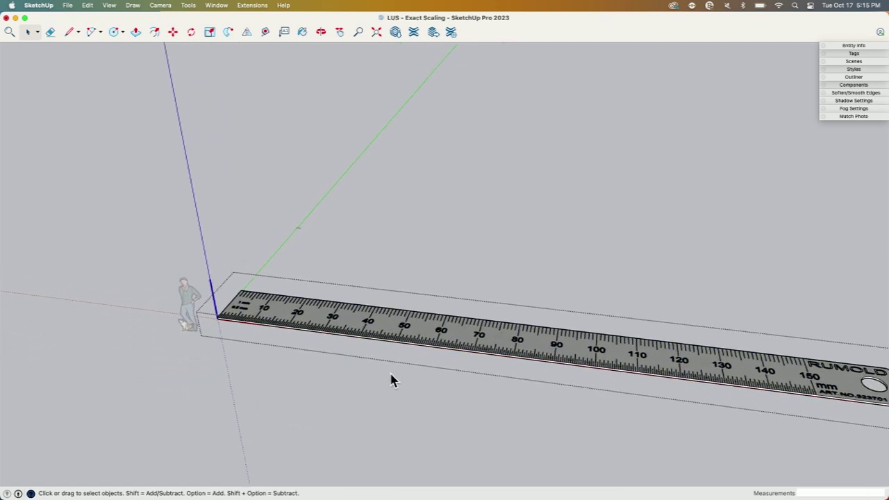
{"action": "left_click", "coordinate": [266, 33]}
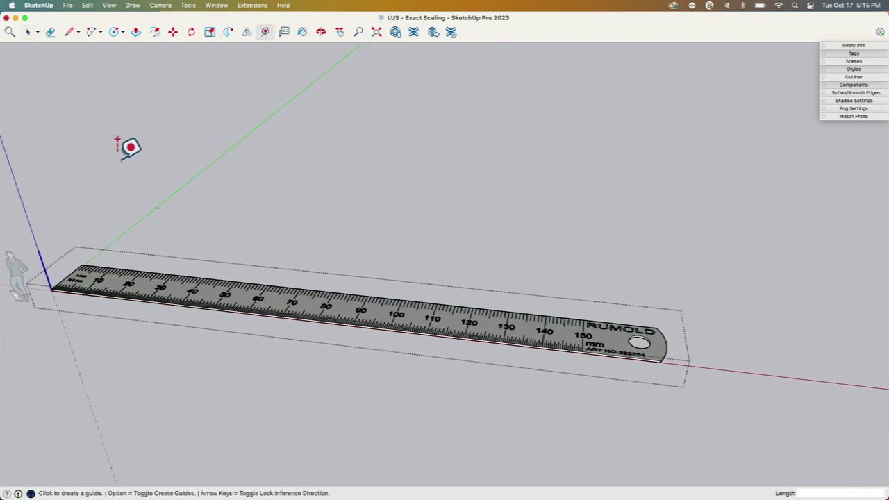
{"action": "scroll", "coordinate": [82, 248], "scroll_direction": "up", "scroll_amount": 5}
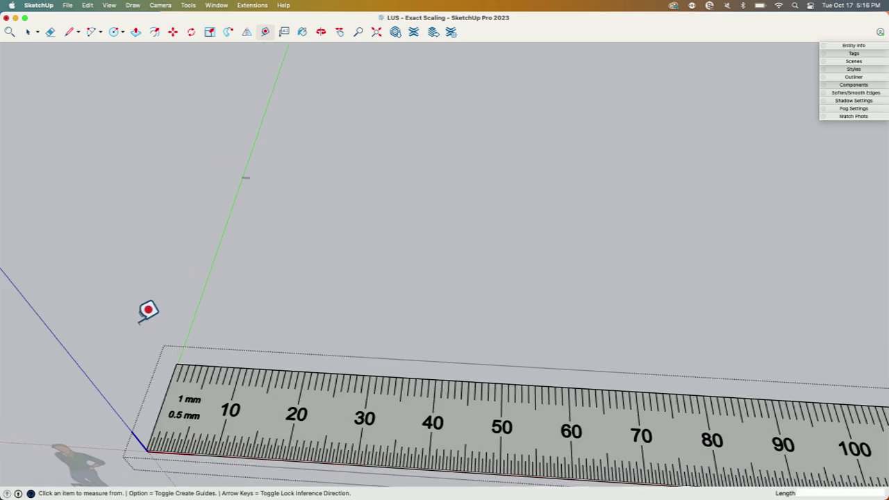
{"action": "middle_click_drag", "start_coordinate": [139, 323], "coordinate": [156, 311], "text": "shift"}
{"action": "left_click", "coordinate": [202, 339]}
{"action": "scroll", "coordinate": [417, 365], "scroll_direction": "right", "scroll_amount": 10}
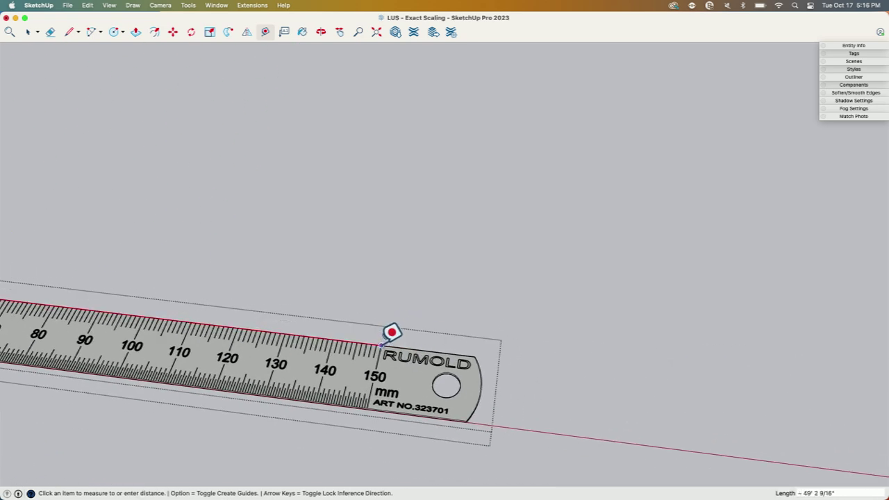
{"action": "left_click", "coordinate": [381, 344]}
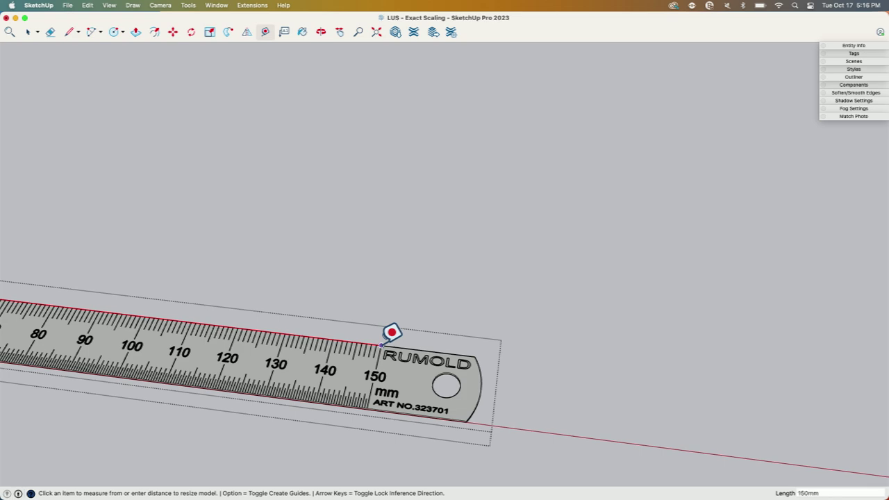
Set the measured distance to 150mm, accept resizing the active group, and close the ruler's group.
{"action": "key", "text": "Return"}
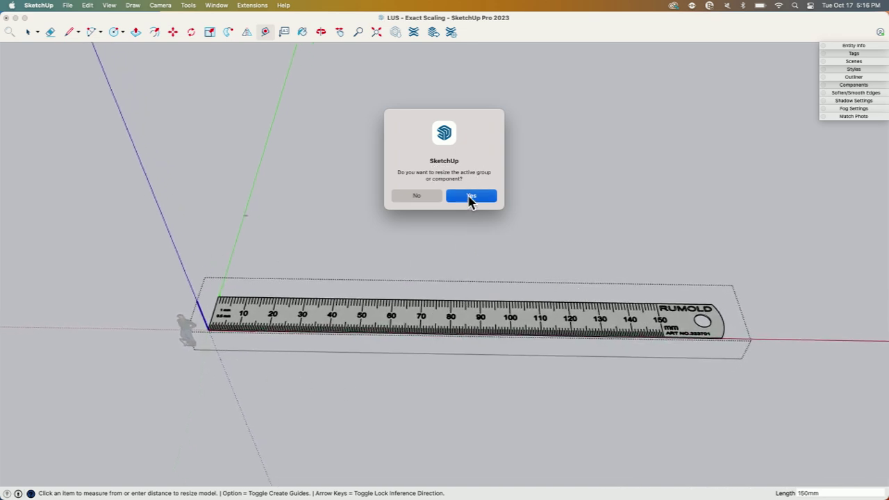
{"action": "left_click", "coordinate": [470, 199]}
{"action": "key", "text": "space"}
{"action": "left_click", "coordinate": [339, 353]}
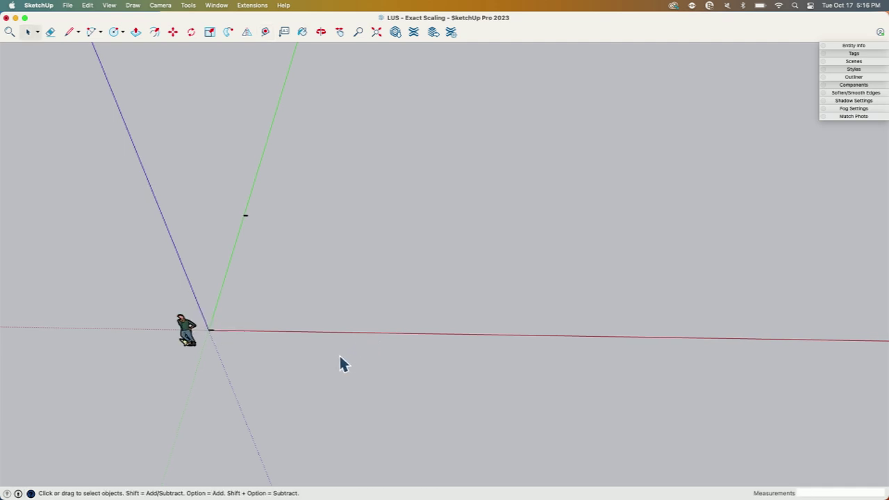
Check the resized ruler's length from its zero-end corner to the 150 mm graduation with the Line tool, without keeping a line.
{"action": "scroll", "coordinate": [339, 353], "scroll_direction": "up", "scroll_amount": 8}
{"action": "scroll", "coordinate": [321, 347], "scroll_direction": "up", "scroll_amount": 10}
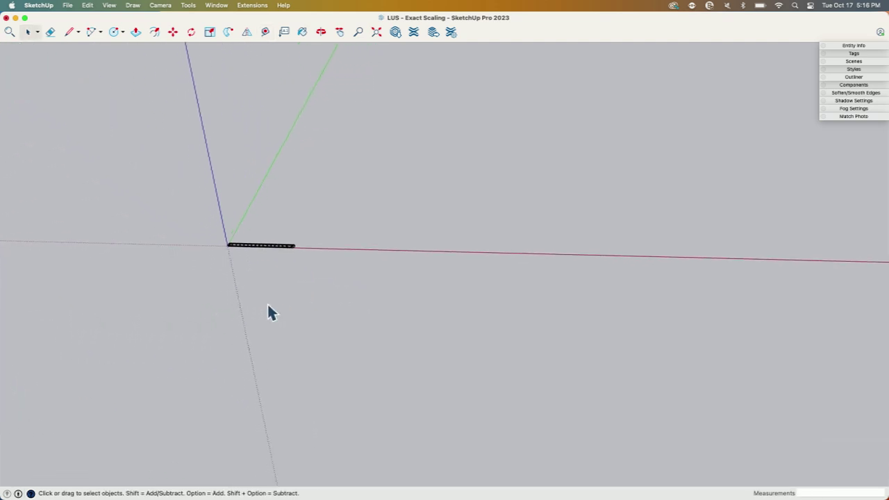
{"action": "scroll", "coordinate": [408, 340], "scroll_direction": "up", "scroll_amount": 3}
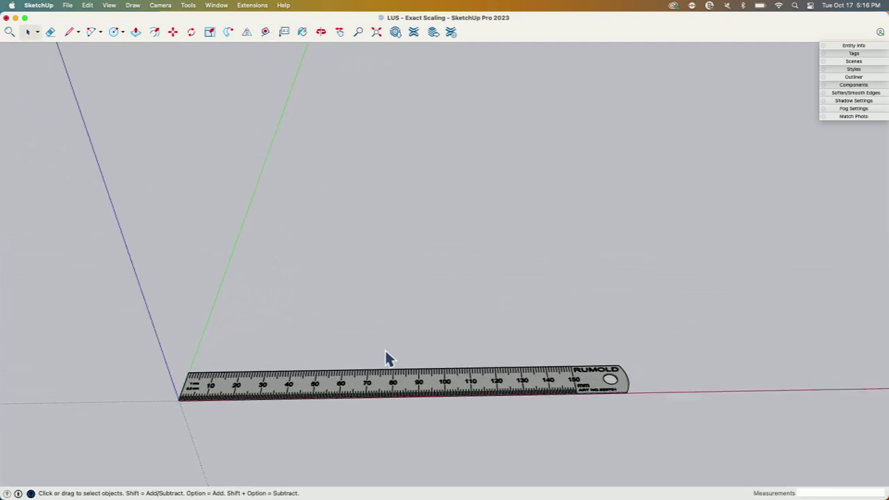
{"action": "key", "text": "l"}
{"action": "left_click", "coordinate": [188, 370]}
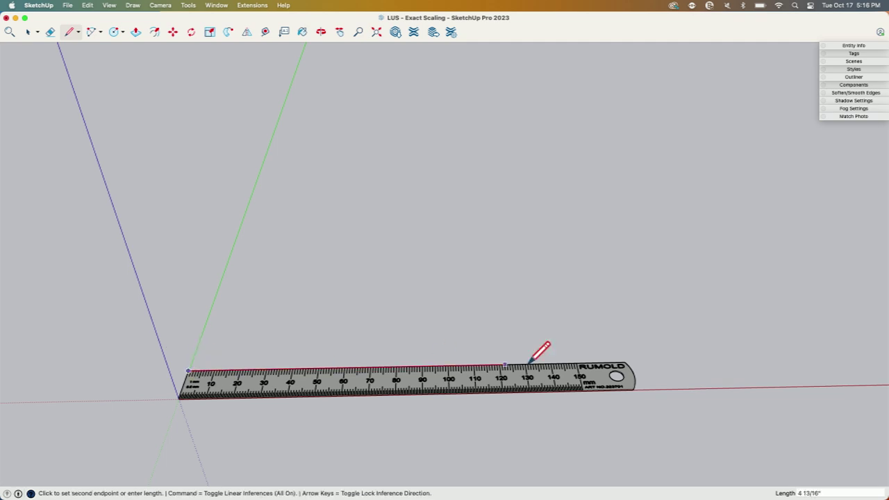
{"action": "left_click", "coordinate": [577, 364]}
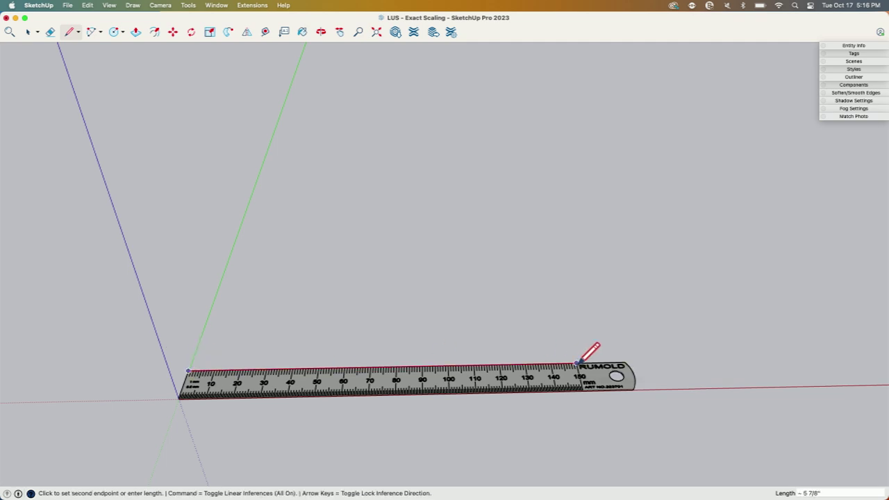
{"action": "key", "text": "space"}
Move the pair of small rulers along the green axis to just behind the resized ruler at the origin.
{"action": "scroll", "coordinate": [514, 408], "scroll_direction": "down", "scroll_amount": 5}
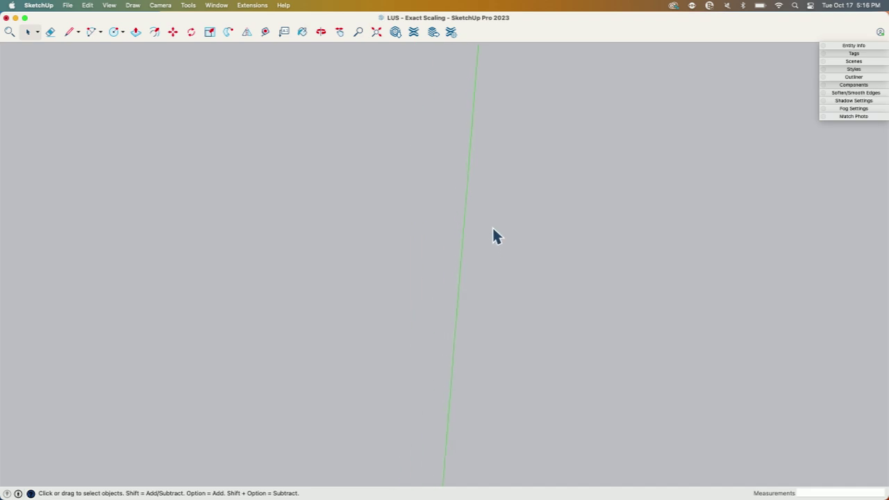
{"action": "middle_click_drag", "start_coordinate": [493, 232], "coordinate": [451, 271]}
{"action": "left_click", "coordinate": [448, 286]}
{"action": "key", "text": "m"}
{"action": "left_click", "coordinate": [452, 284]}
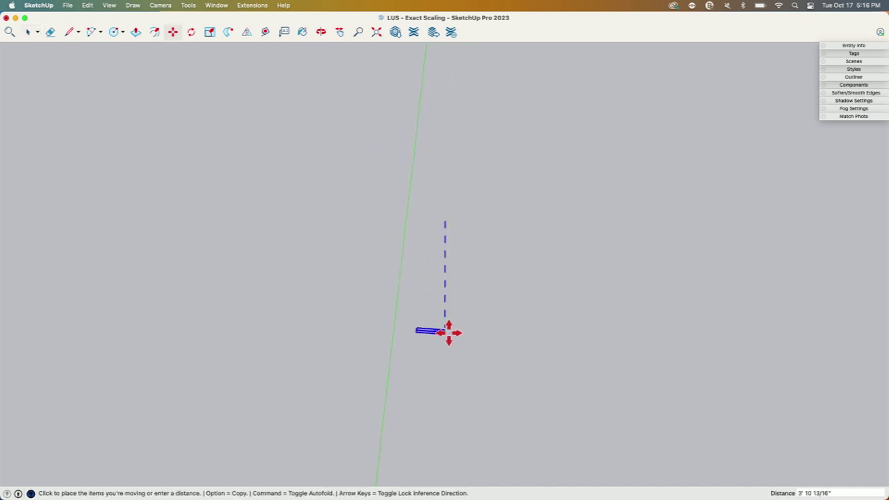
{"action": "middle_click_drag", "start_coordinate": [449, 333], "coordinate": [405, 315]}
{"action": "left_click", "coordinate": [313, 365]}
{"action": "key", "text": "space"}
{"action": "scroll", "coordinate": [345, 328], "scroll_direction": "up", "scroll_amount": 1}
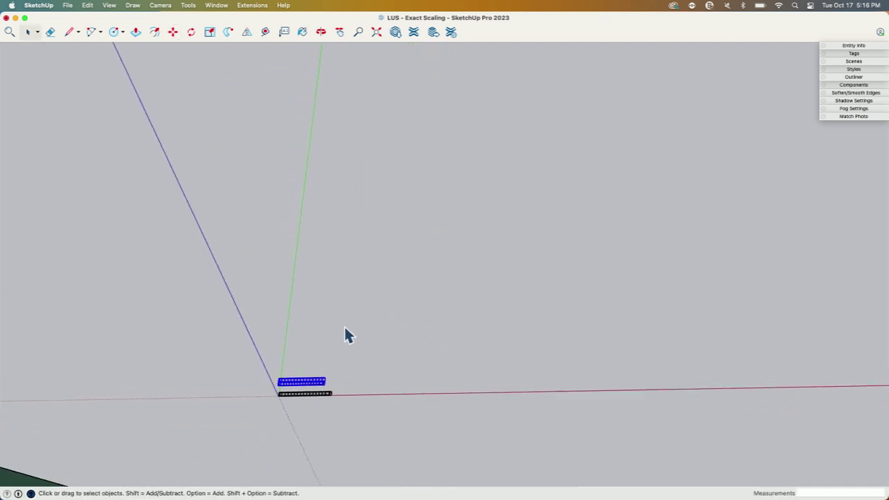
Move the earlier small rounded-end ruler by its zero-end corner onto the resized ruler's corner at the origin, placing them side by side.
{"action": "scroll", "coordinate": [345, 334], "scroll_direction": "up", "scroll_amount": 5}
{"action": "middle_click_drag", "start_coordinate": [331, 333], "coordinate": [377, 454]}
{"action": "key", "text": "m"}
{"action": "left_click", "coordinate": [300, 368]}
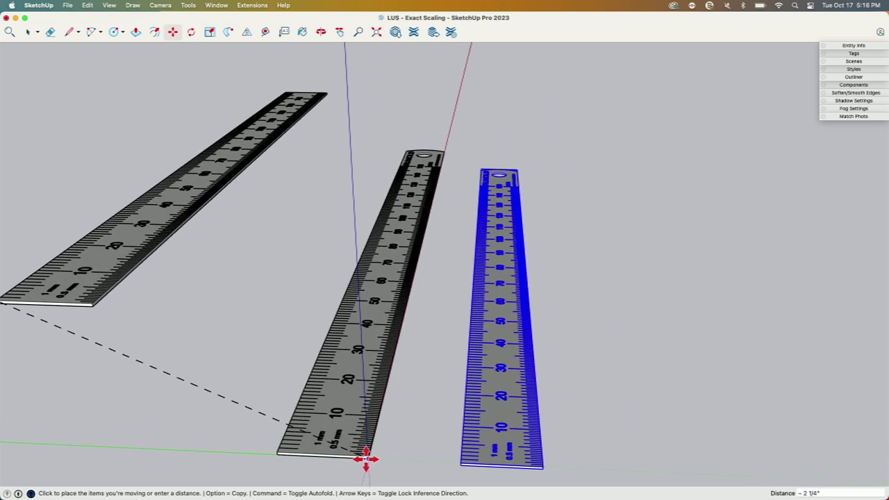
{"action": "left_click", "coordinate": [367, 458]}
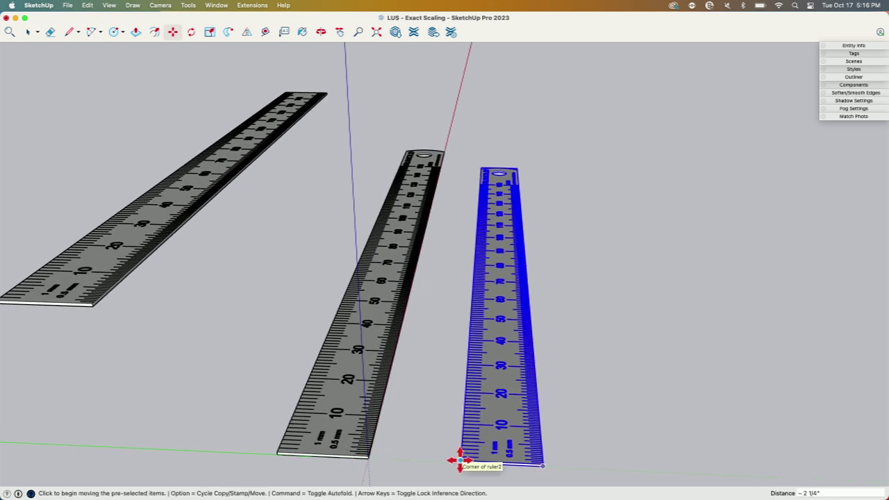
{"action": "scroll", "coordinate": [459, 461], "scroll_direction": "up", "scroll_amount": 5}
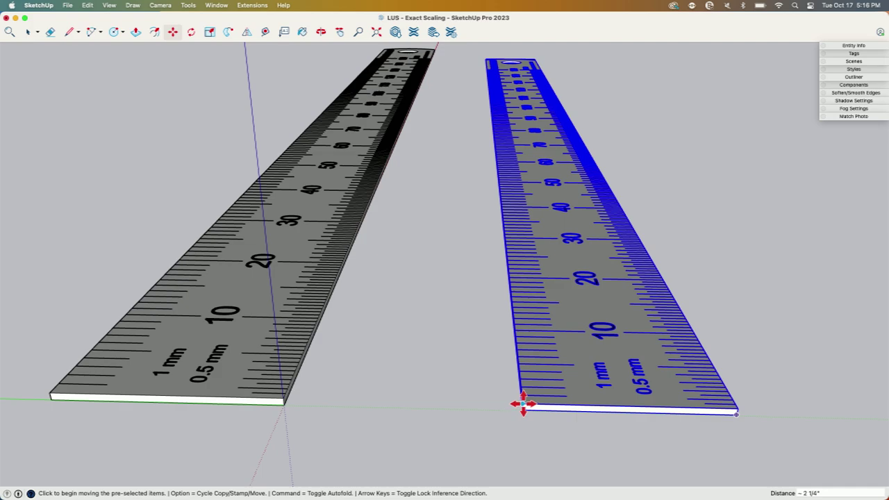
{"action": "middle_click_drag", "start_coordinate": [522, 404], "coordinate": [432, 373]}
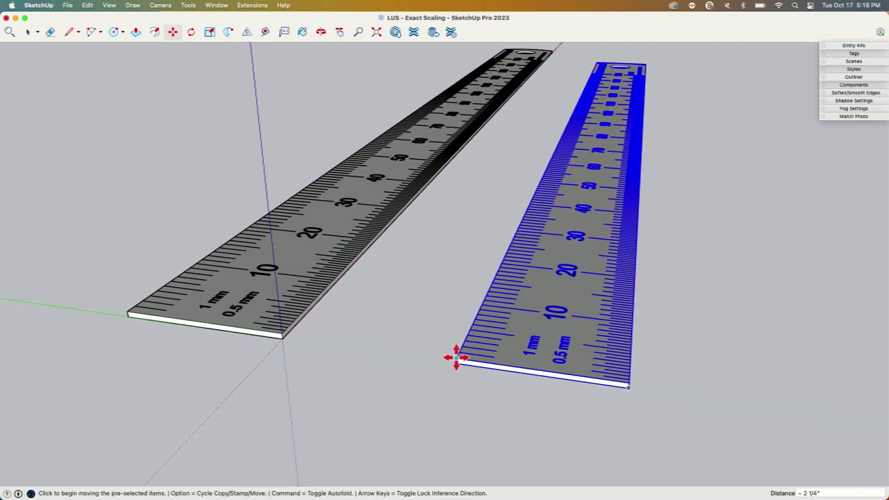
{"action": "left_click", "coordinate": [455, 356]}
{"action": "left_click", "coordinate": [283, 330]}
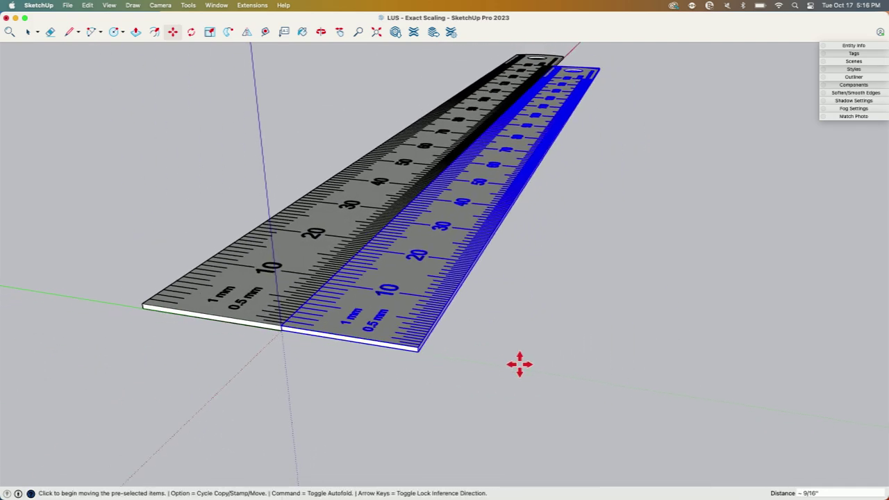
Compare the graduations of the two adjoining rounded-end rulers and delete the smaller one.
{"action": "middle_click_drag", "start_coordinate": [519, 365], "coordinate": [431, 368]}
{"action": "key", "text": "space"}
{"action": "scroll", "coordinate": [337, 305], "scroll_direction": "down", "scroll_amount": 4}
{"action": "middle_click_drag", "start_coordinate": [383, 292], "coordinate": [464, 290]}
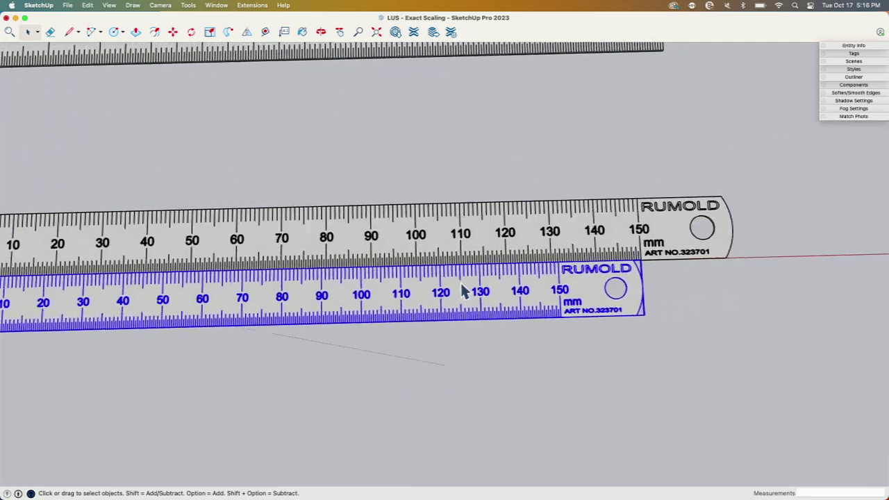
{"action": "left_click", "coordinate": [491, 326]}
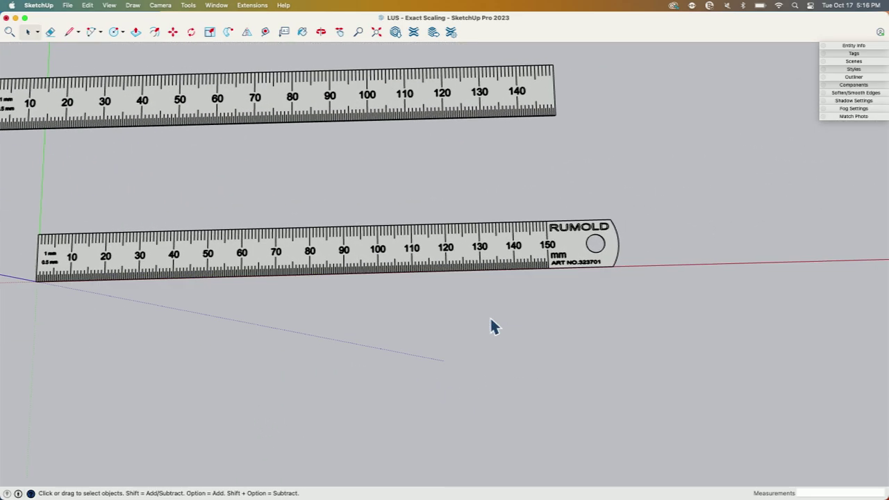
Move the square-ended ruler by its zero-end corner onto the rounded-end ruler's corner at the origin, aligning their graduations side by side.
{"action": "left_click", "coordinate": [227, 254]}
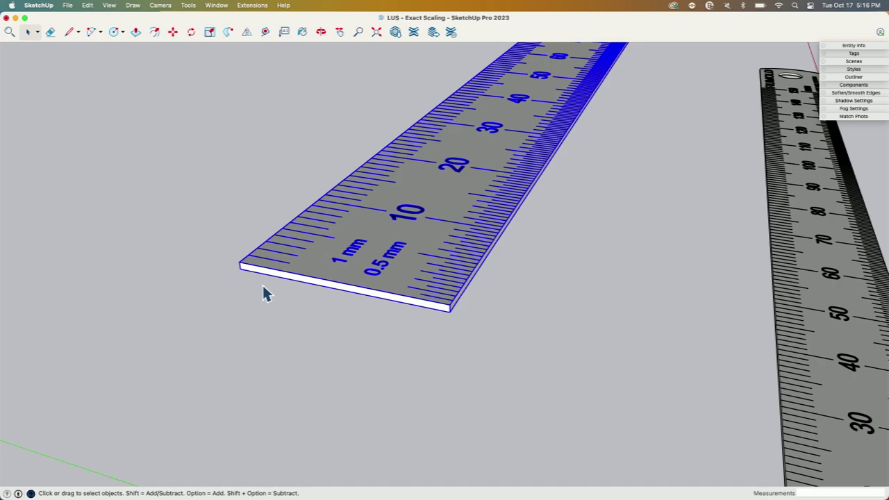
{"action": "key", "text": "m"}
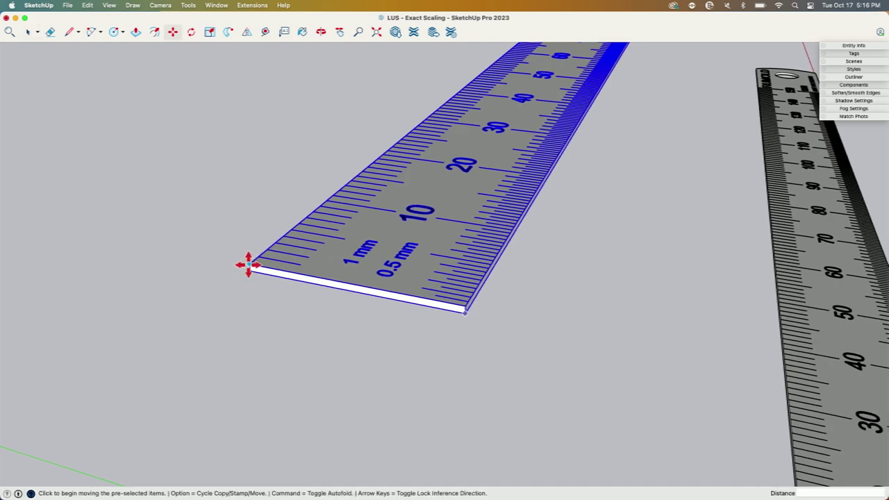
{"action": "left_click", "coordinate": [248, 264]}
{"action": "scroll", "coordinate": [599, 404], "scroll_direction": "down", "scroll_amount": 3}
{"action": "scroll", "coordinate": [666, 423], "scroll_direction": "up", "scroll_amount": 4}
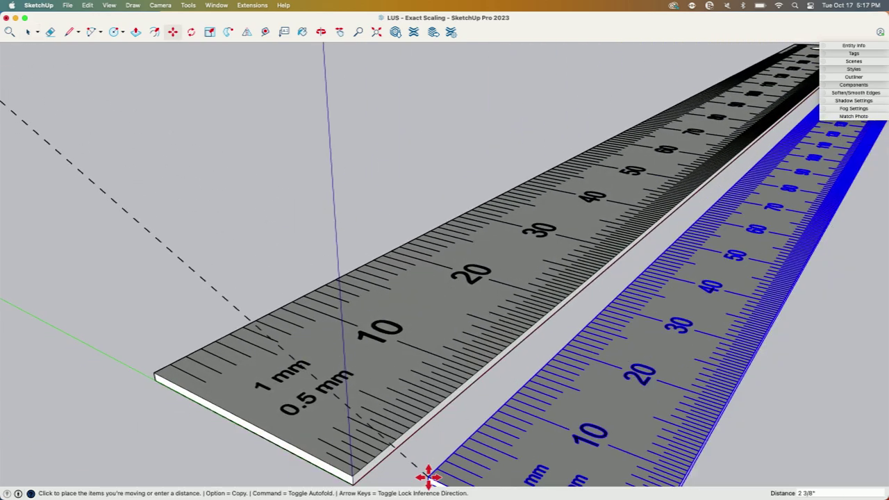
{"action": "scroll", "coordinate": [428, 477], "scroll_direction": "down", "scroll_amount": 3}
{"action": "left_click", "coordinate": [364, 348]}
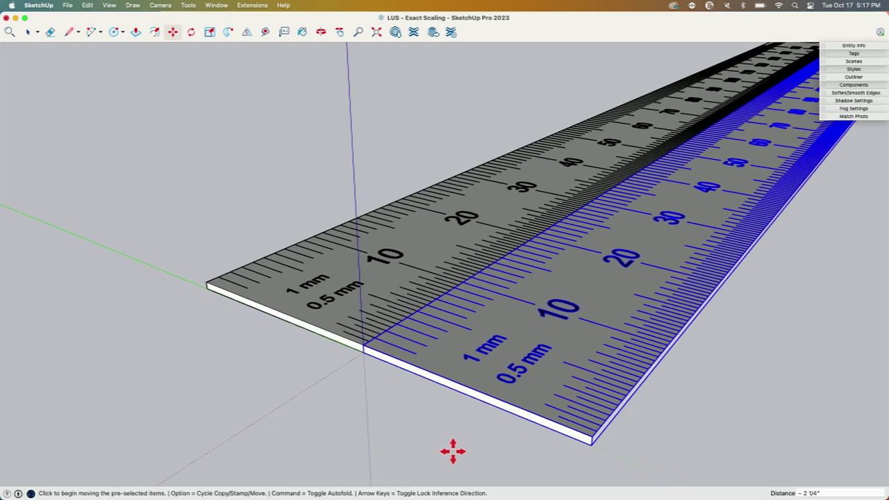
{"action": "middle_click_drag", "start_coordinate": [452, 452], "coordinate": [564, 327]}
{"action": "key", "text": "space"}
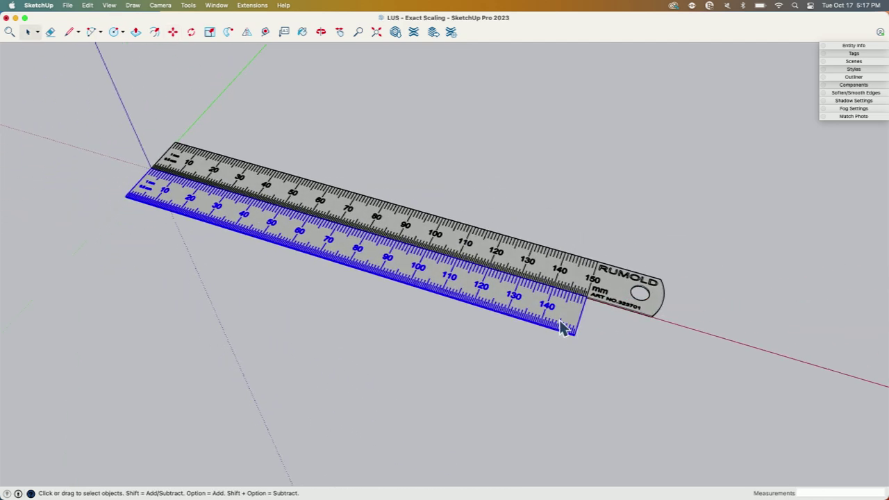
Move the square-ended ruler about 3/8" along the green axis, away from the rounded-end ruler, leaving a gap between them.
{"action": "key", "text": "m"}
{"action": "left_click", "coordinate": [608, 342]}
{"action": "left_click", "coordinate": [599, 368]}
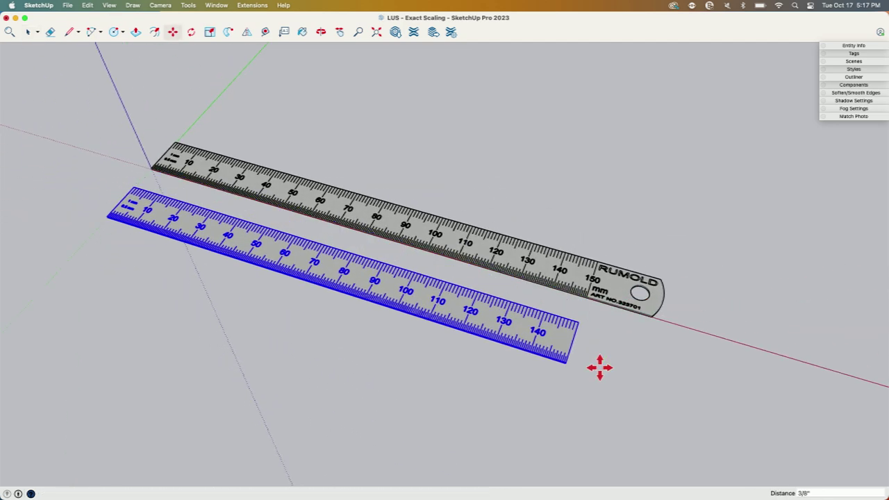
{"action": "key", "text": "space"}
{"action": "middle_click_drag", "start_coordinate": [579, 311], "coordinate": [588, 283]}
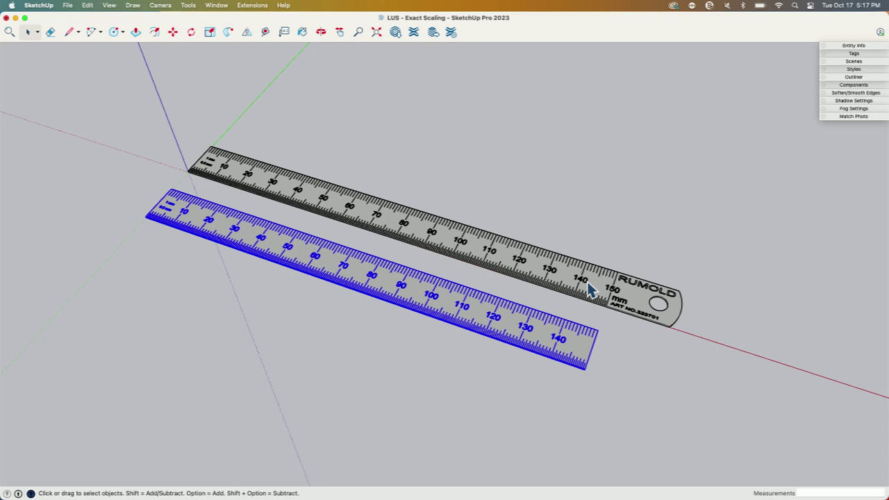